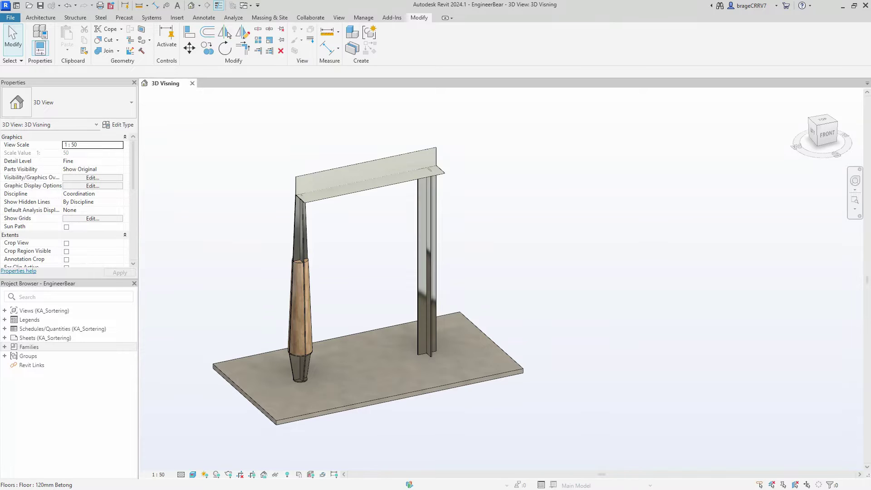
# - Create a new family from the Metric Generic Model face based template
pyautogui.click(18, 17)
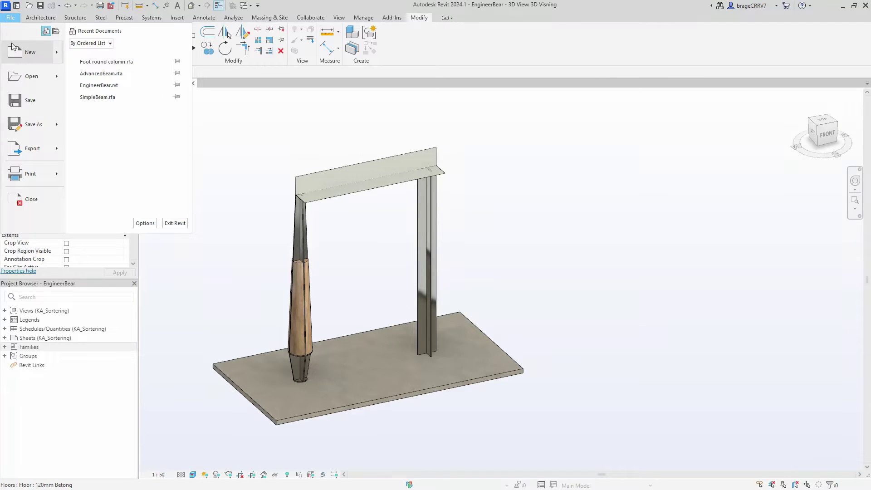
pyautogui.click(508, 173)
pyautogui.moveTo(522, 167); pyautogui.dragTo(522, 209)
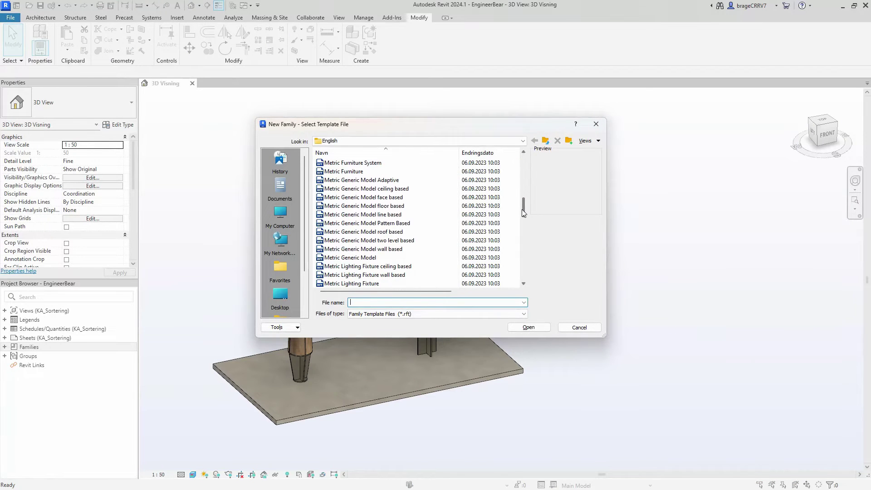
pyautogui.click(395, 197)
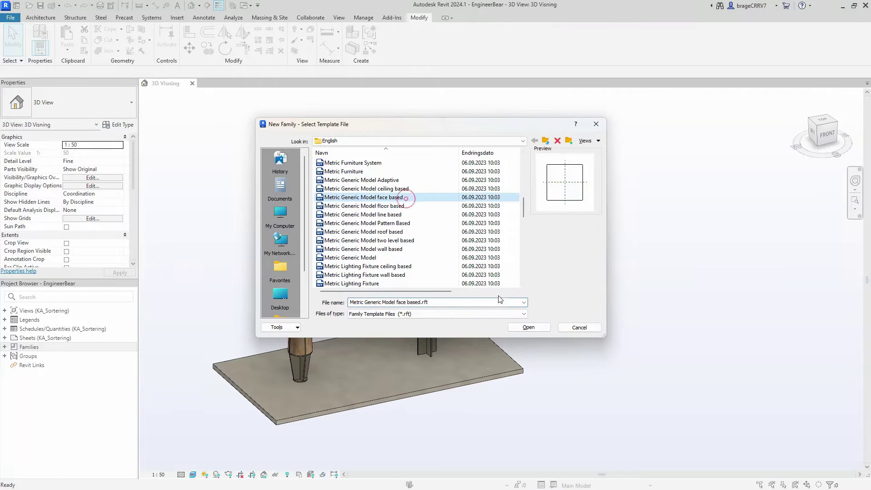
pyautogui.click(520, 326)
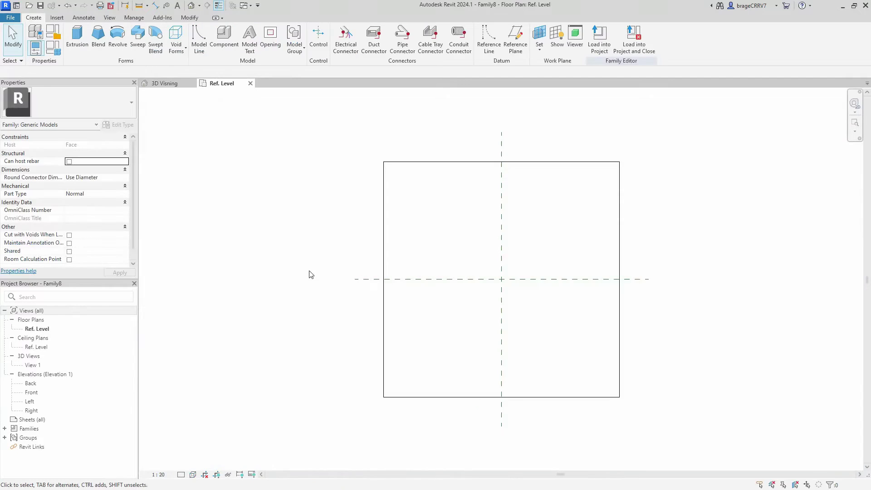
# - Change the host extrusion from solid to void in the default 3D view
pyautogui.moveTo(311, 312); pyautogui.dragTo(275, 297, button='middle')
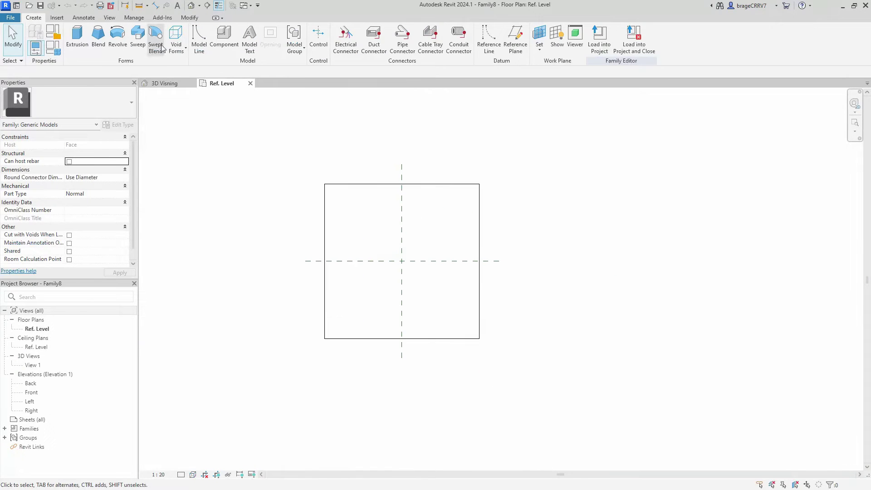
pyautogui.click(192, 6)
pyautogui.scroll(-1, 249, 237)
pyautogui.click(264, 273)
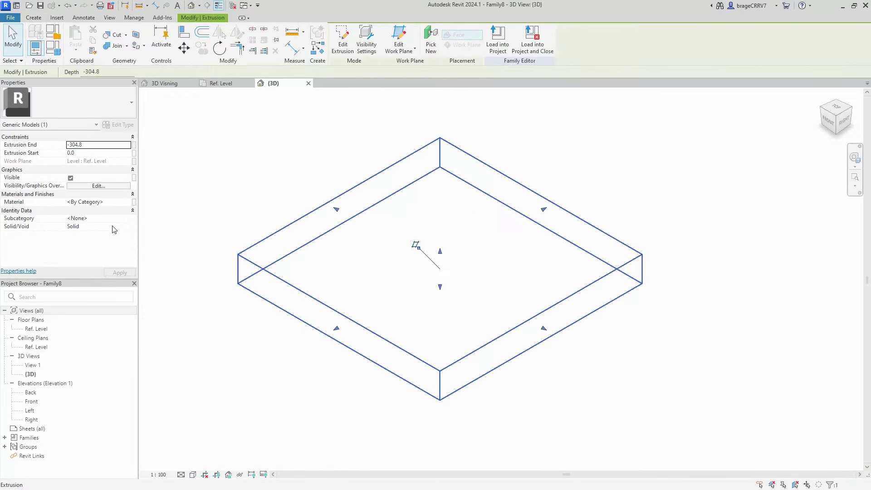
pyautogui.click(125, 226)
pyautogui.click(102, 242)
pyautogui.click(264, 371)
pyautogui.keyDown('shift'); pyautogui.moveTo(264, 372); pyautogui.dragTo(274, 366, button='middle'); pyautogui.keyUp('shift')
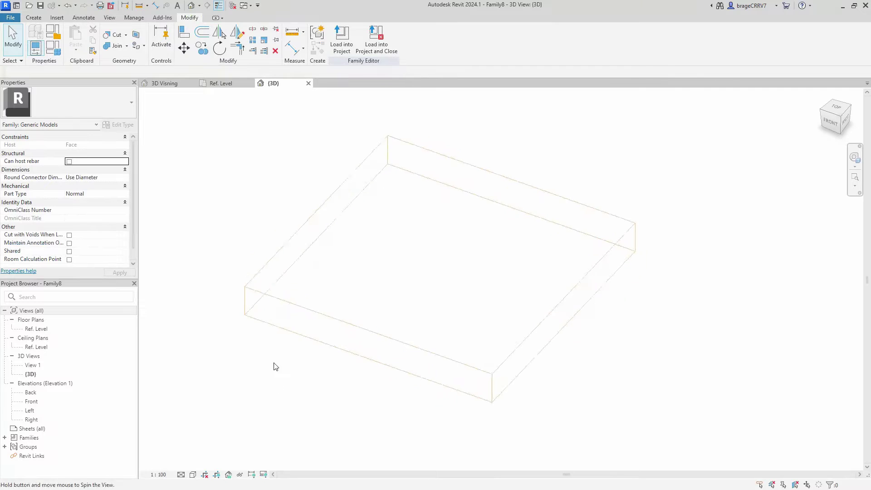
# - Draw two vertical reference planes in the Ref. Level floor plan, one on each side of the centre plane
pyautogui.click(222, 84)
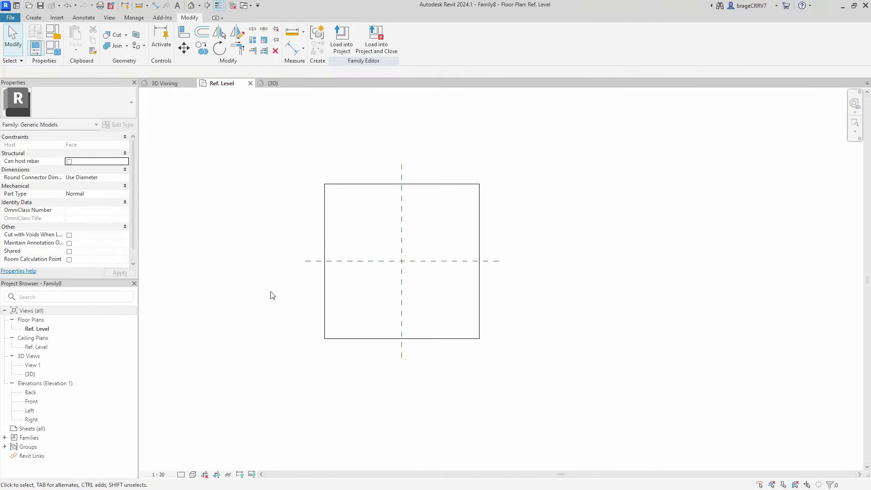
pyautogui.scroll(1, 359, 298)
pyautogui.press('r')
pyautogui.press('p')
pyautogui.click(350, 152)
pyautogui.click(351, 334)
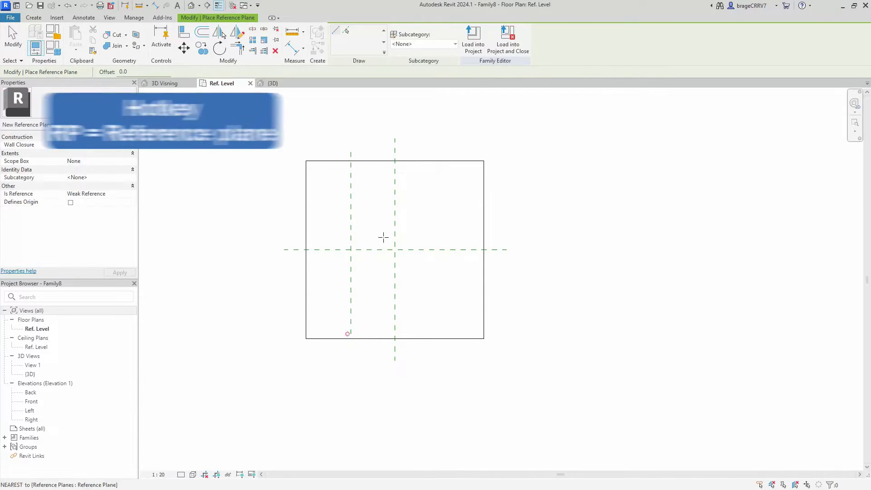
pyautogui.click(433, 148)
pyautogui.click(433, 344)
# - Draw two horizontal reference planes across the host, one above and one below the horizontal centre plane
pyautogui.click(507, 206)
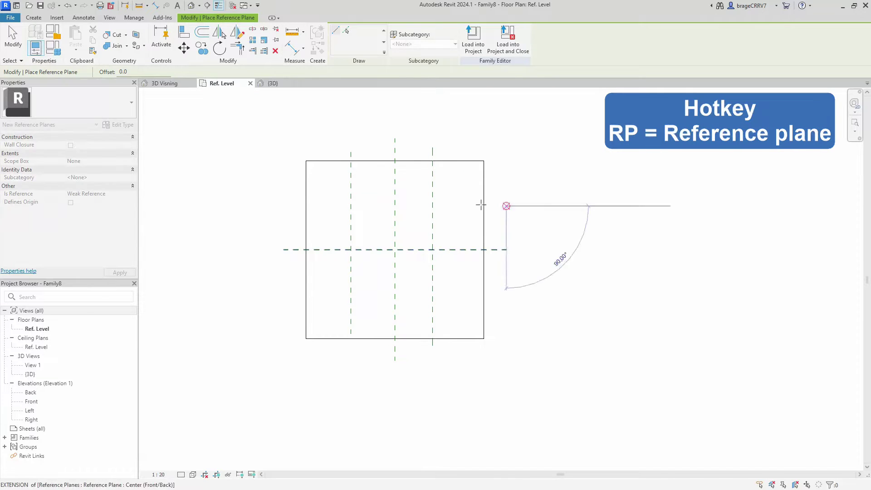
pyautogui.click(267, 206)
pyautogui.click(260, 304)
pyautogui.click(516, 304)
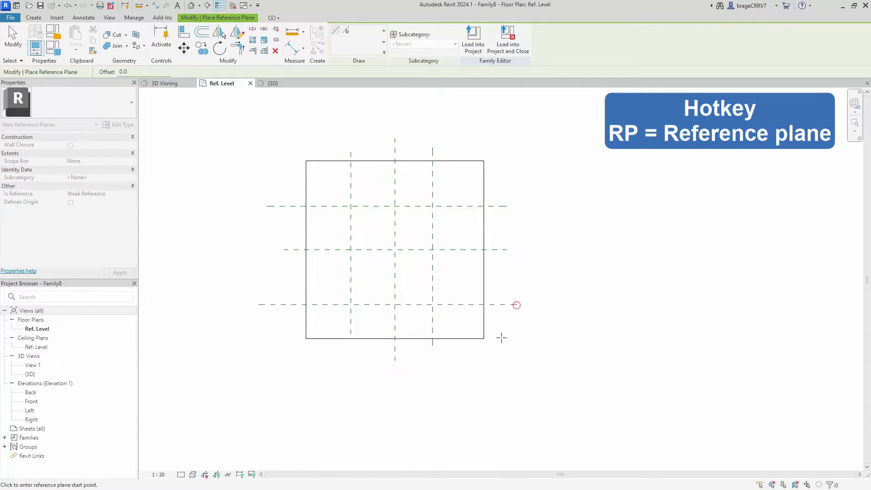
pyautogui.press('Escape')
# - Draw two horizontal reference planes in the Front elevation, one below the host extrusion and one above the Ref. Level
pyautogui.scroll(2, 429, 293)
pyautogui.moveTo(414, 288); pyautogui.dragTo(447, 295, button='middle')
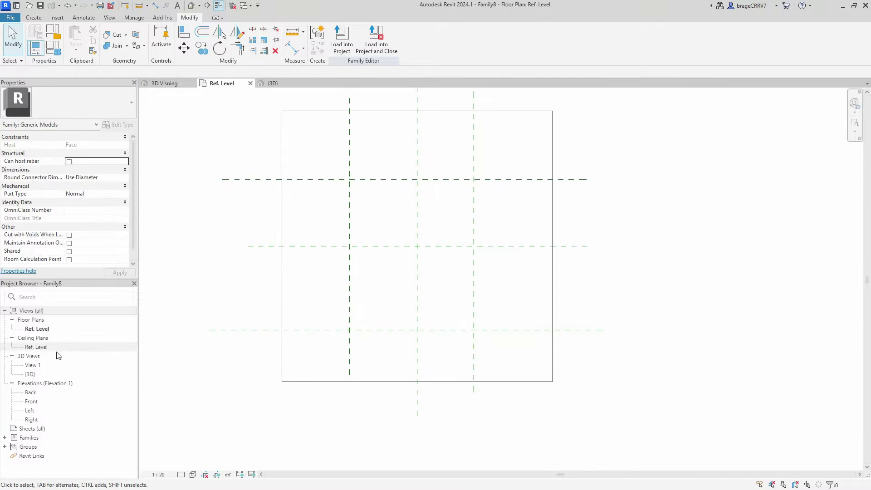
pyautogui.doubleClick(32, 402)
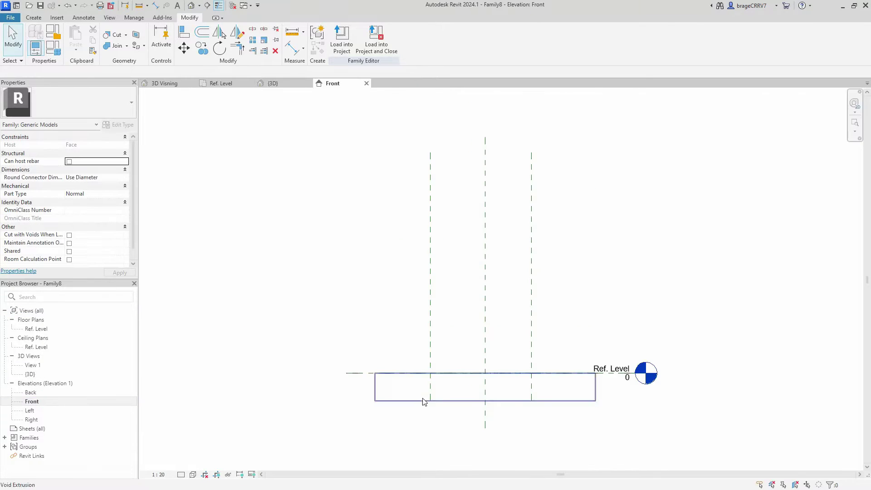
pyautogui.scroll(1, 387, 359)
pyautogui.press('r')
pyautogui.press('p')
pyautogui.click(531, 352)
pyautogui.click(282, 353)
pyautogui.click(538, 267)
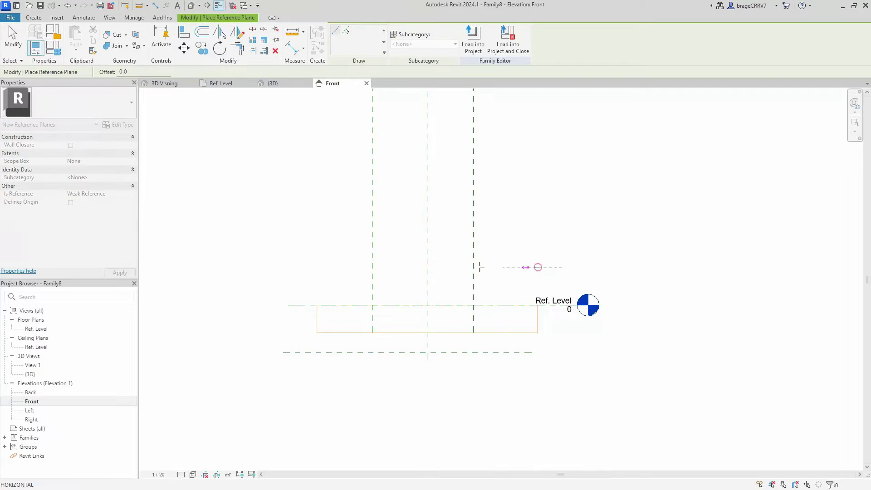
pyautogui.click(282, 264)
pyautogui.press('Escape')
pyautogui.press('Escape')
# - Dimension the three vertical reference planes in the Ref. Level plan with equal spacing, and add an overall dimension between the outer two
pyautogui.click(221, 83)
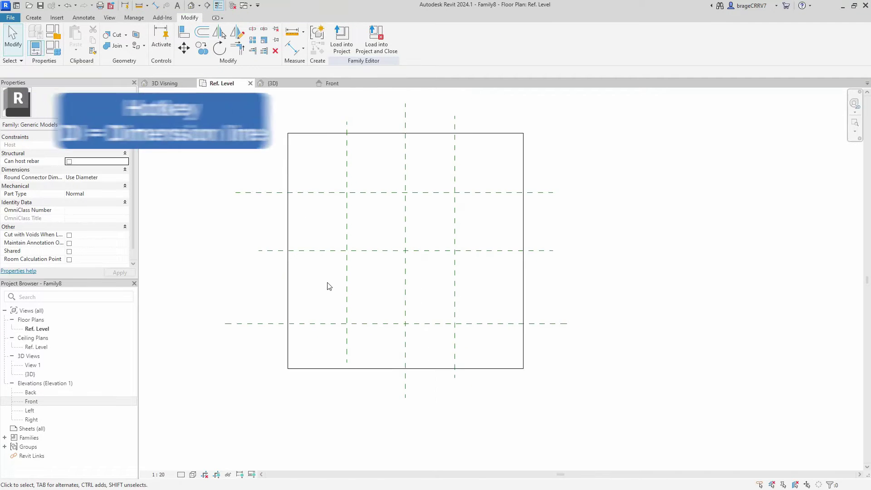
pyautogui.press('d')
pyautogui.press('i')
pyautogui.click(348, 230)
pyautogui.click(406, 233)
pyautogui.click(456, 231)
pyautogui.click(377, 182)
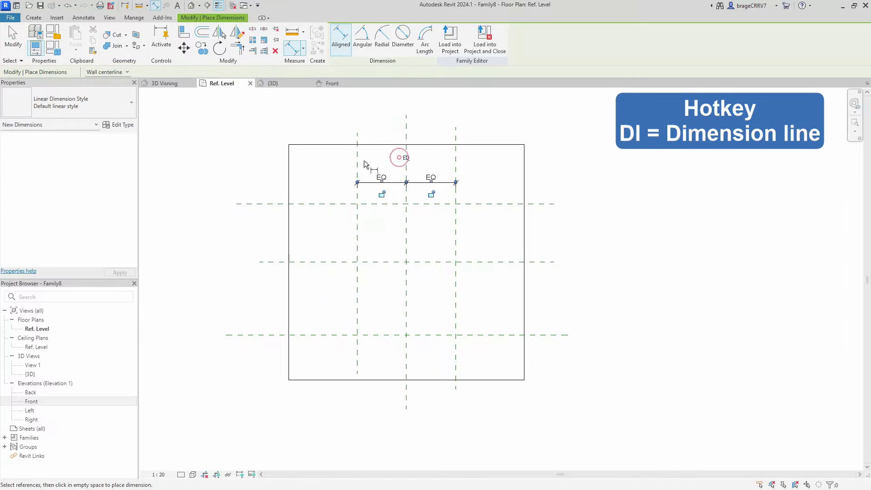
pyautogui.click(357, 159)
pyautogui.click(455, 158)
pyautogui.click(436, 159)
# - Dimension the three horizontal reference planes in the plan with equal spacing, and add an overall dimension between the outer two
pyautogui.click(322, 204)
pyautogui.click(336, 261)
pyautogui.click(343, 334)
pyautogui.click(332, 298)
pyautogui.click(305, 267)
pyautogui.click(310, 198)
pyautogui.click(311, 202)
pyautogui.click(305, 317)
pyautogui.click(312, 283)
# - In the Front elevation, dimension the horizontal planes equally about the Ref. Level and add an overall dimension between the outer two
pyautogui.scroll(-1, 313, 276)
pyautogui.moveTo(371, 292); pyautogui.dragTo(360, 292, button='middle')
pyautogui.click(332, 83)
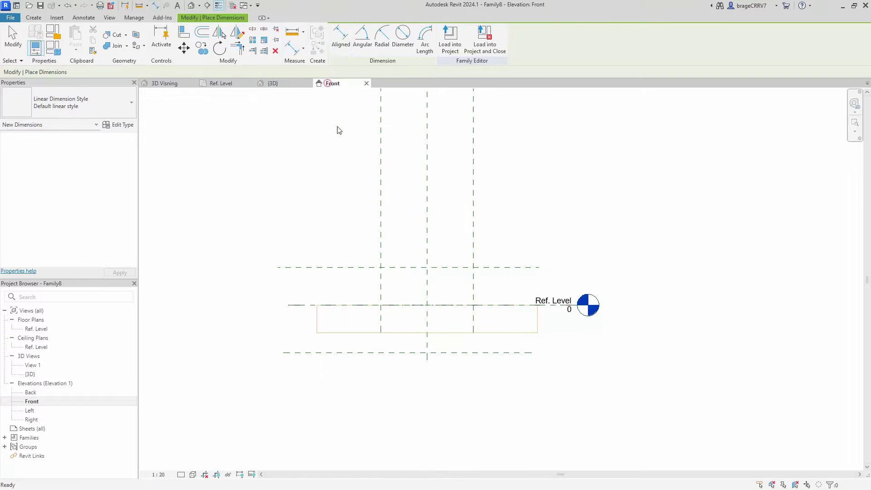
pyautogui.click(304, 269)
pyautogui.click(304, 305)
pyautogui.click(304, 353)
pyautogui.click(298, 316)
pyautogui.click(322, 310)
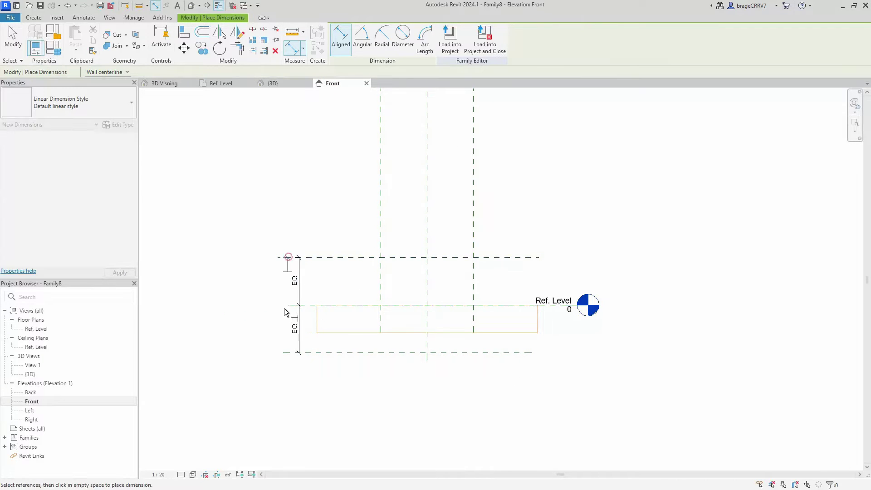
pyautogui.click(288, 353)
pyautogui.click(279, 326)
pyautogui.press('Escape')
pyautogui.press('Escape')
# - Add an instance family parameter named Length in the family types of the Ref. Level plan
pyautogui.moveTo(269, 249); pyautogui.dragTo(263, 248, button='middle')
pyautogui.click(283, 85)
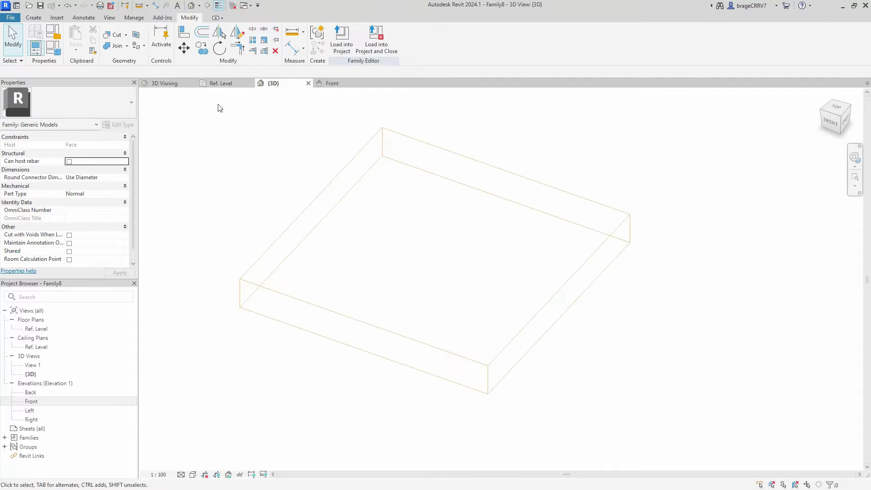
pyautogui.click(221, 83)
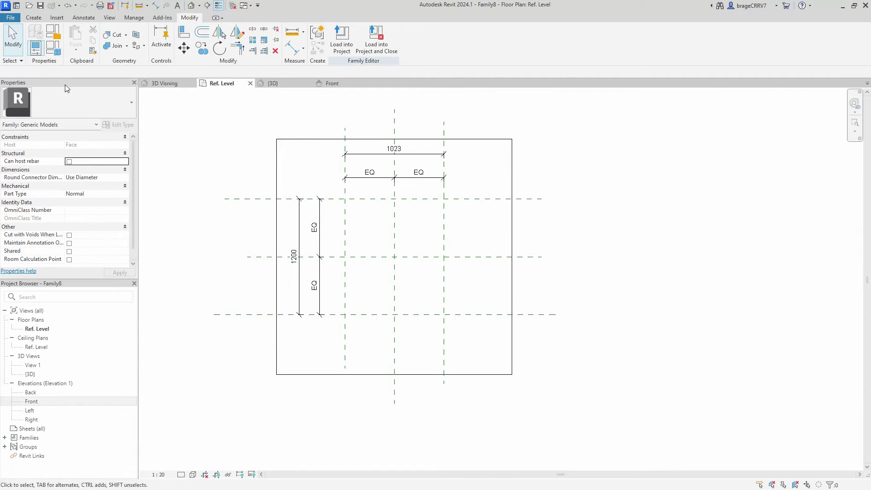
pyautogui.click(53, 47)
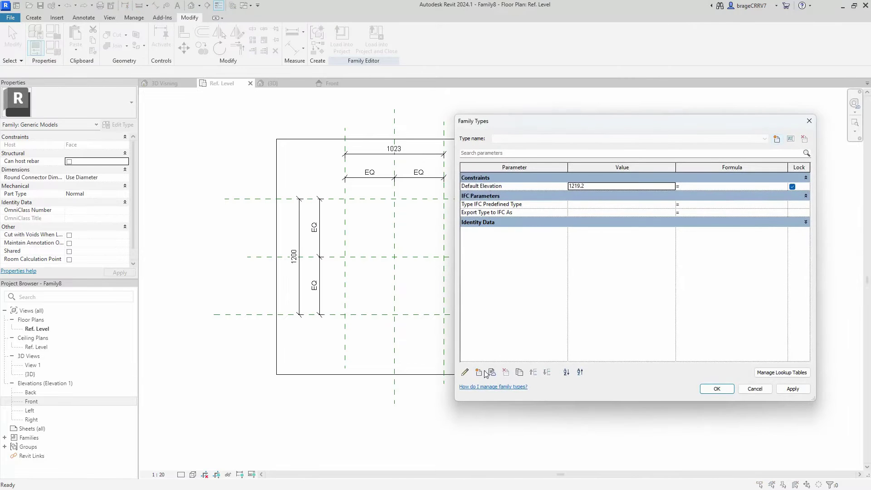
pyautogui.click(482, 372)
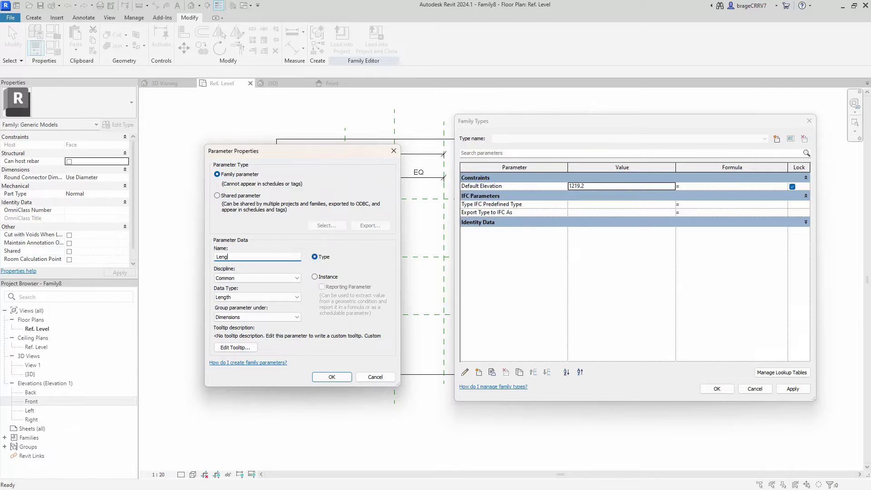
pyautogui.click(314, 277)
pyautogui.click(332, 377)
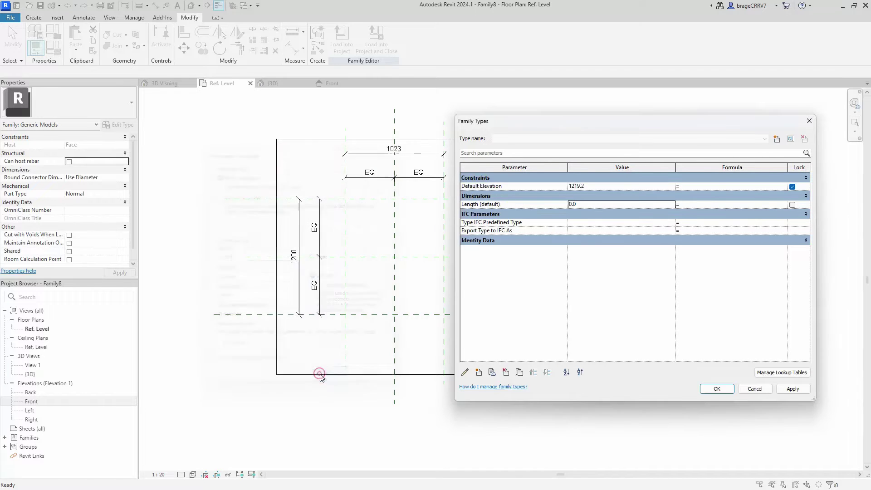
# - Add an instance family parameter named Width with the Length data type
pyautogui.click(478, 372)
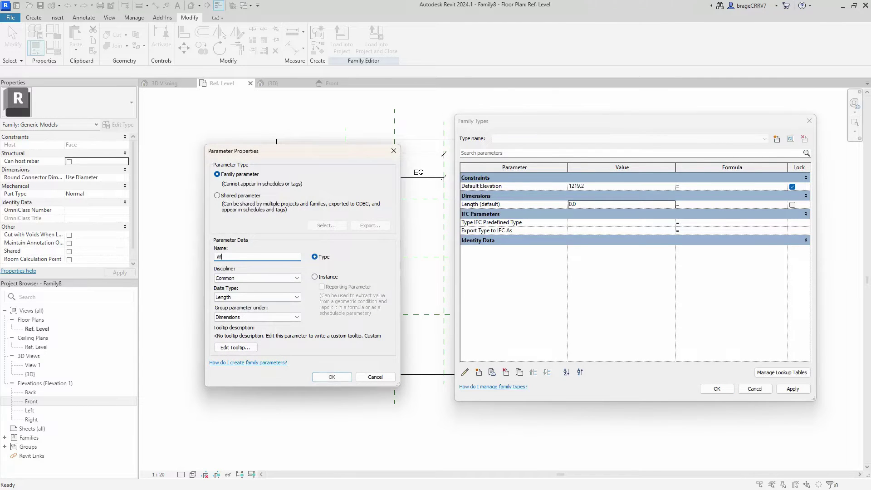
pyautogui.click(315, 277)
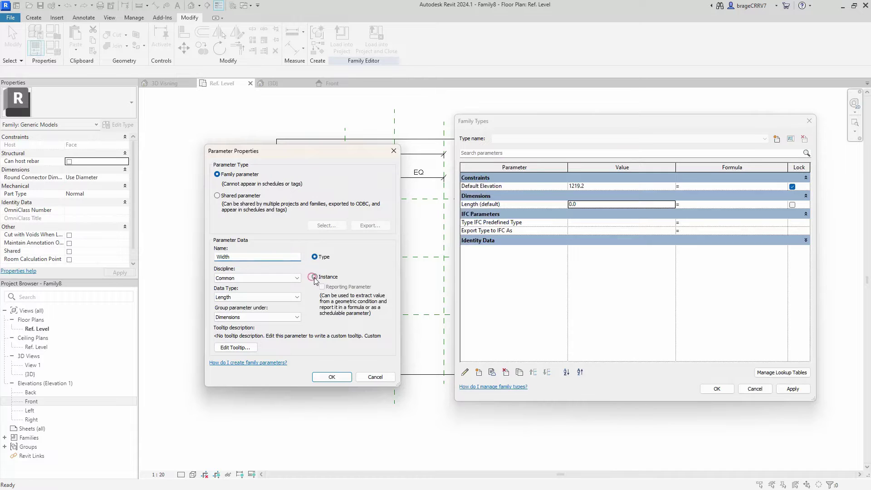
pyautogui.click(332, 377)
# - Add a family parameter named Thickness with the Length data type and apply the family types
pyautogui.click(478, 373)
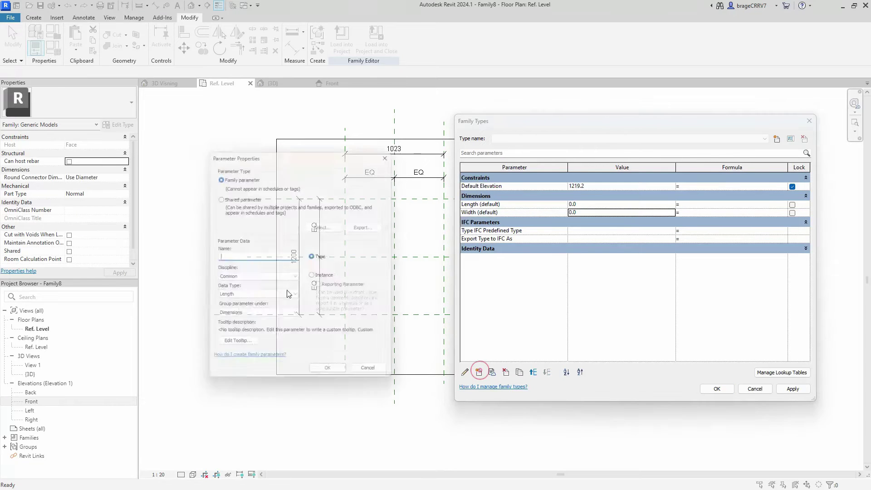
pyautogui.write('Thickness')
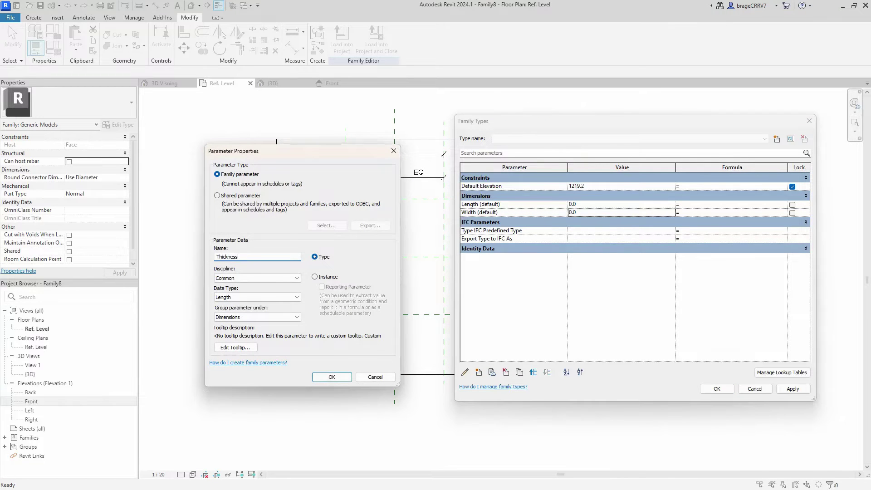
pyautogui.click(330, 377)
pyautogui.click(792, 389)
pyautogui.click(716, 389)
# - Label the overall horizontal plan dimension with the Width parameter and the overall vertical one with Length
pyautogui.click(381, 154)
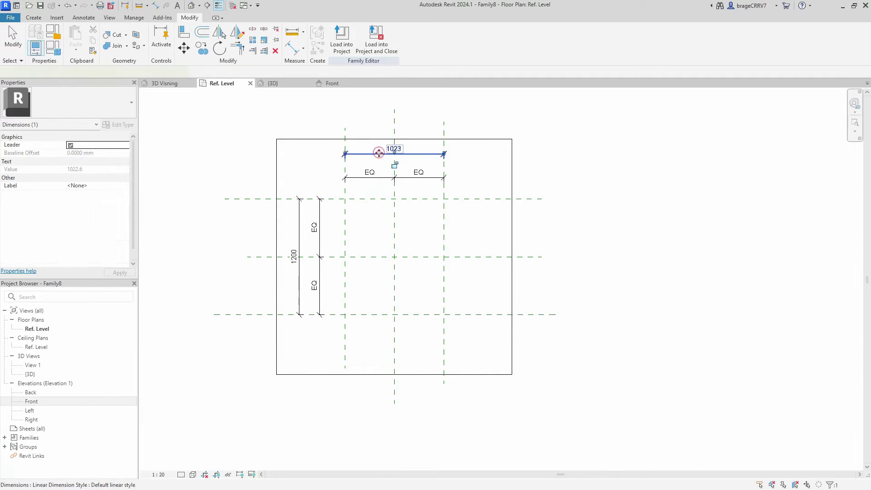
pyautogui.click(363, 40)
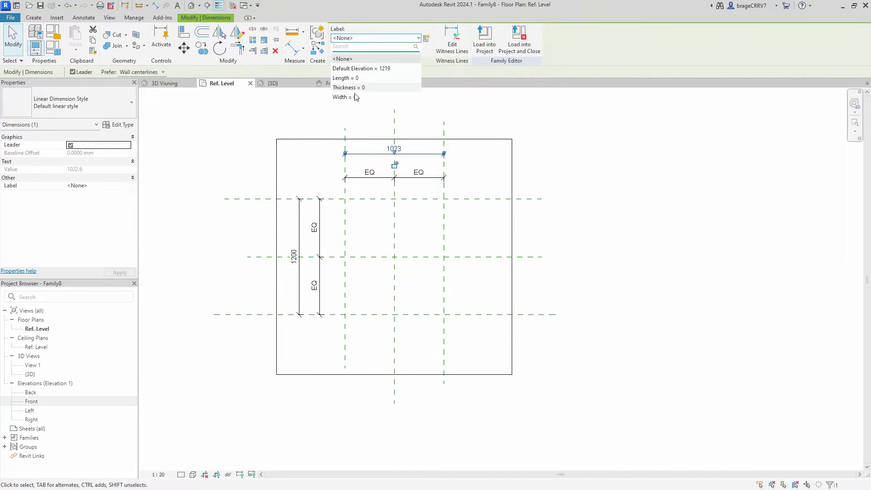
pyautogui.click(356, 97)
pyautogui.click(300, 225)
pyautogui.click(377, 37)
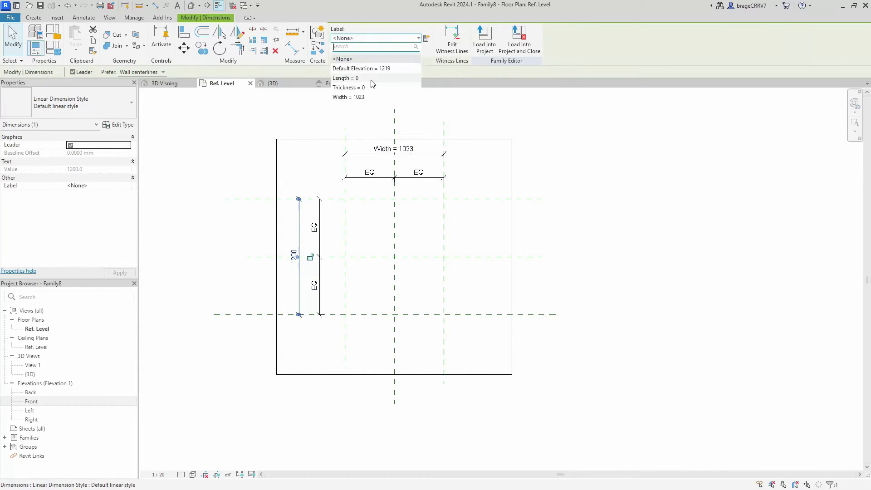
pyautogui.click(358, 77)
pyautogui.click(226, 138)
# - Label the overall vertical dimension in the Front elevation with the Thickness parameter
pyautogui.click(332, 83)
pyautogui.click(273, 295)
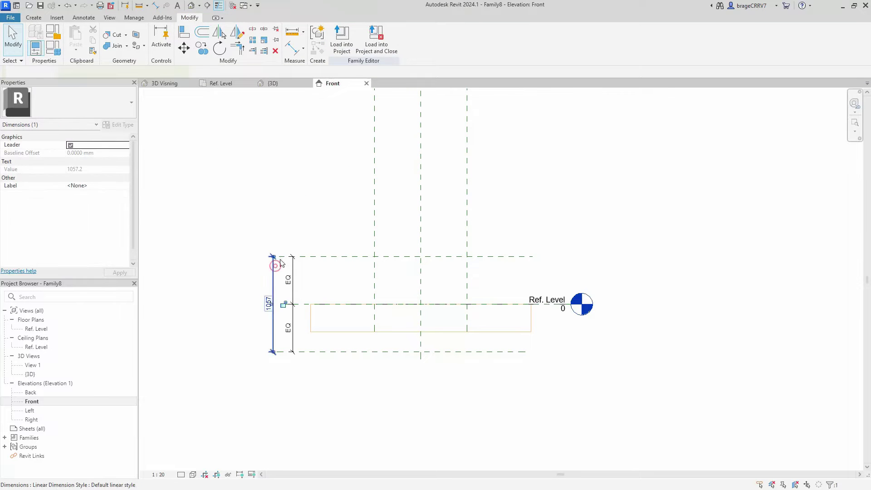
pyautogui.click(377, 38)
pyautogui.click(349, 87)
pyautogui.click(281, 212)
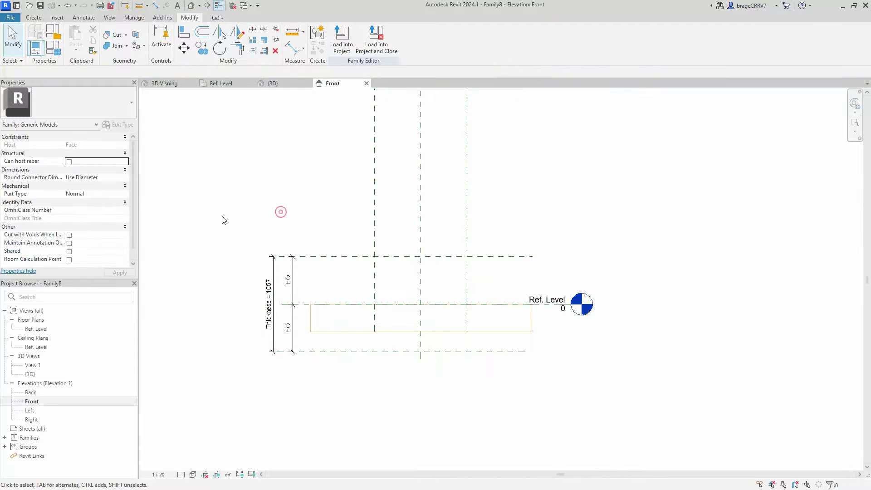
# - In the Ref. Level plan, start a void extrusion and sketch a rectangle inside the outer reference planes
pyautogui.click(226, 85)
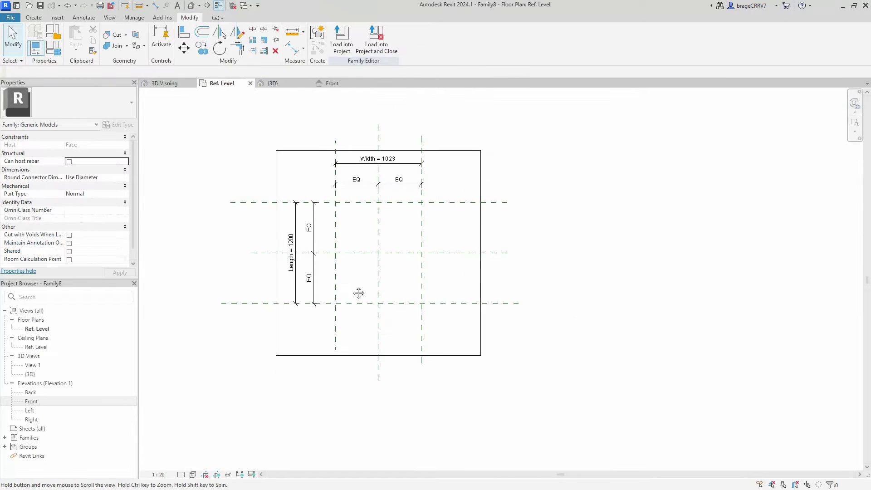
pyautogui.scroll(2, 361, 280)
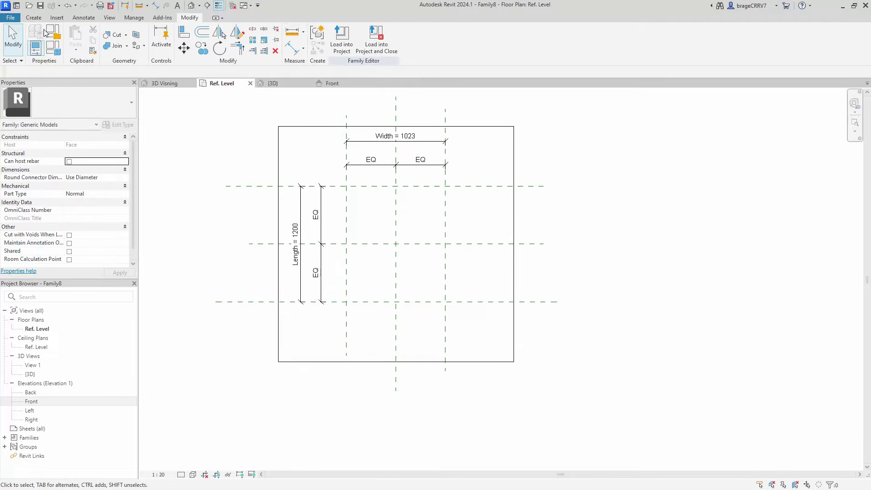
pyautogui.click(34, 17)
pyautogui.click(176, 40)
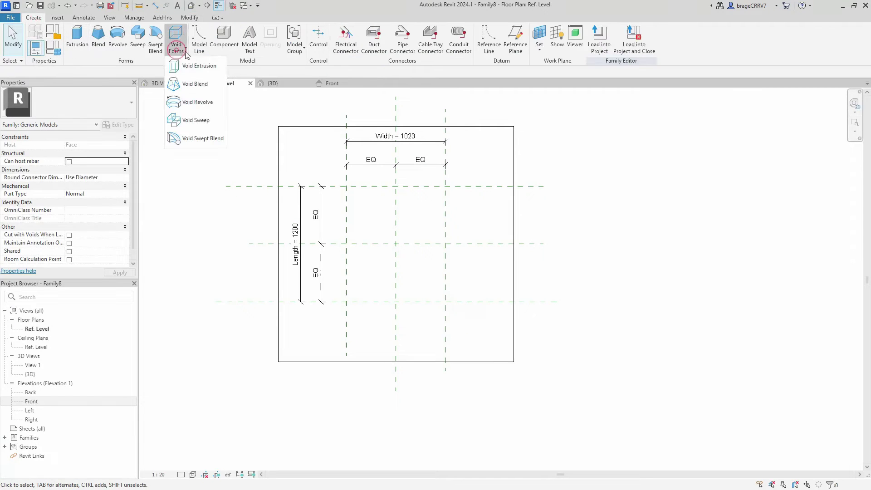
pyautogui.click(206, 68)
pyautogui.click(365, 30)
pyautogui.click(363, 212)
pyautogui.click(420, 276)
pyautogui.press('Escape')
# - Align and lock the upper and right-hand sides of the sketched rectangle to their outer reference planes
pyautogui.moveTo(417, 268); pyautogui.dragTo(429, 282, button='middle')
pyautogui.press('a')
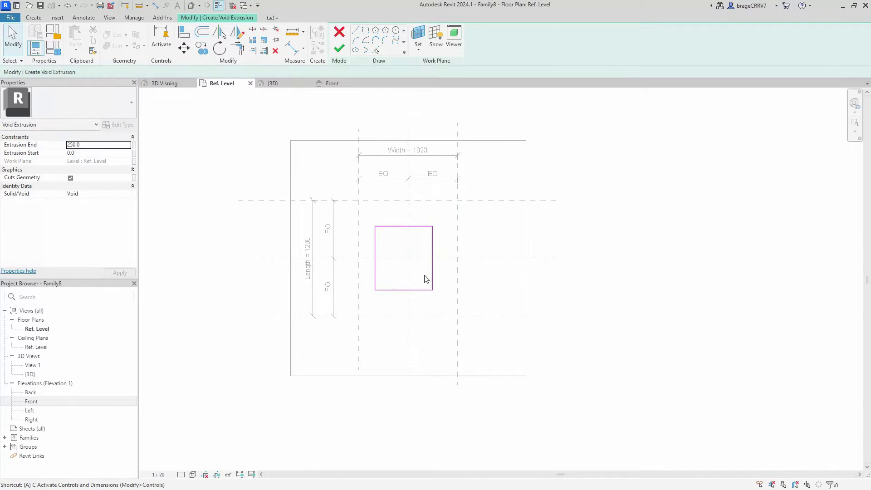
pyautogui.press('l')
pyautogui.scroll(1, 393, 169)
pyautogui.click(397, 204)
pyautogui.click(389, 236)
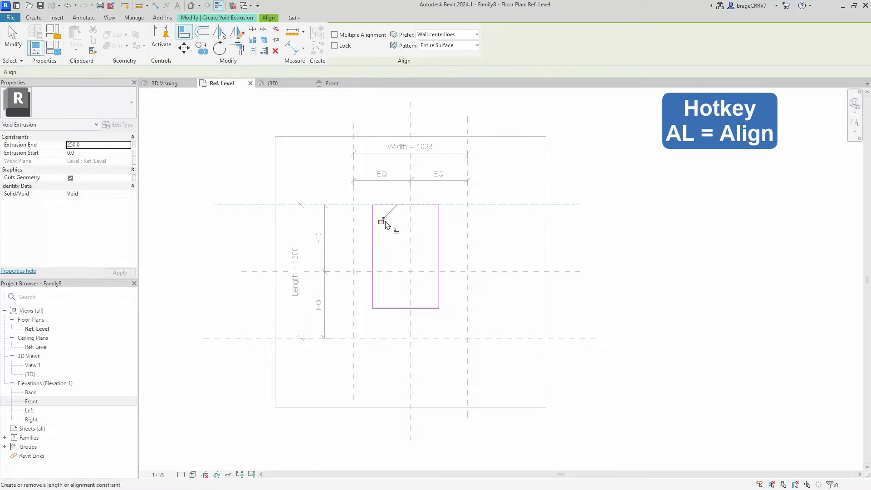
pyautogui.click(440, 253)
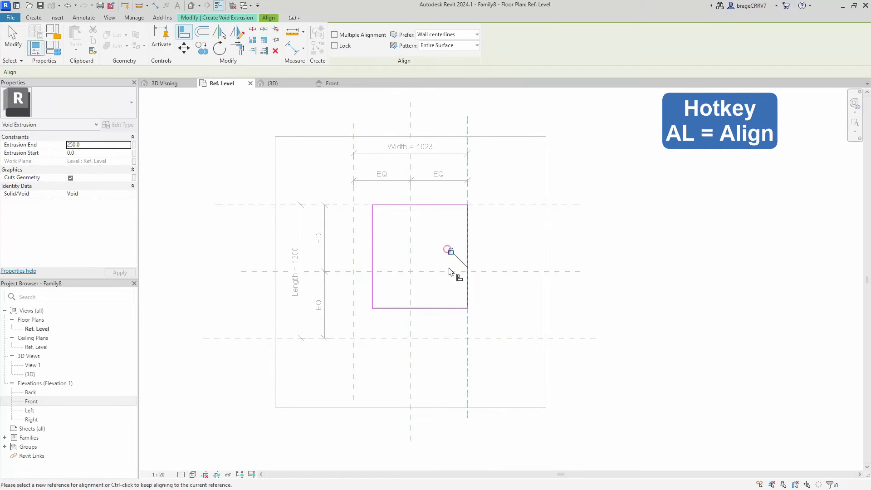
# - Align and lock the lower and left-hand sides of the rectangle to their reference planes and finish the void extrusion
pyautogui.click(426, 338)
pyautogui.click(425, 308)
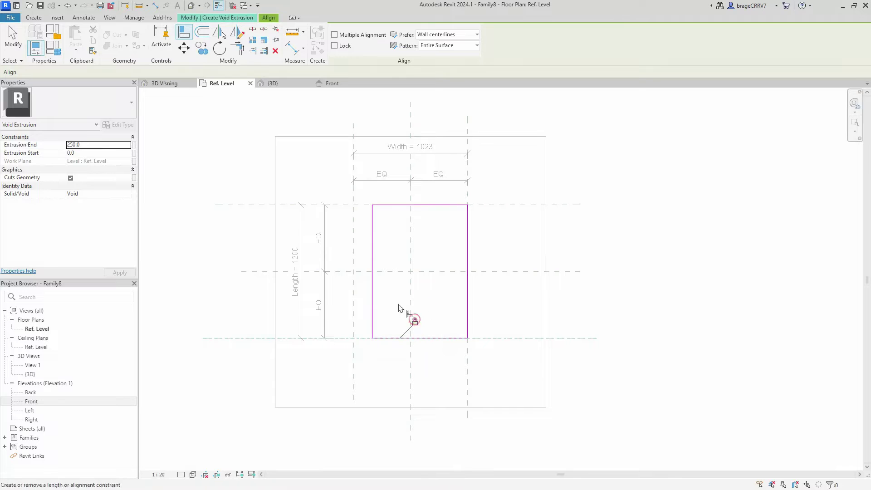
pyautogui.click(372, 249)
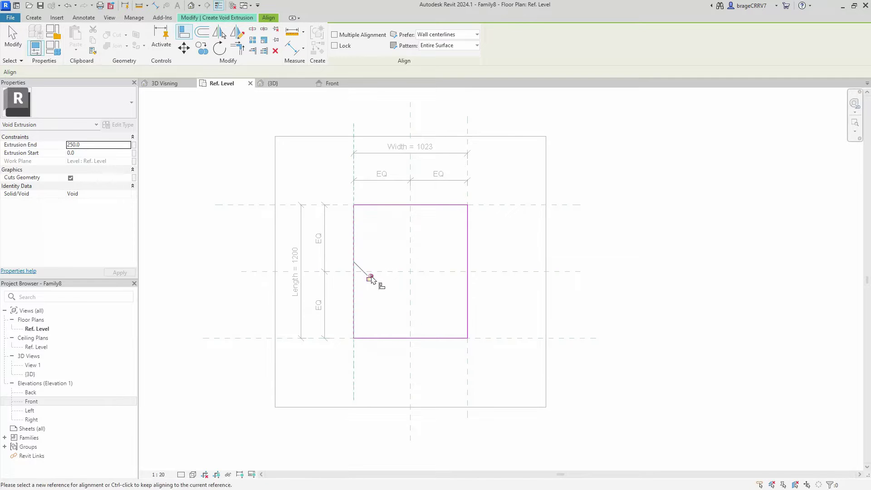
pyautogui.press('Escape')
pyautogui.press('Escape')
pyautogui.click(339, 49)
pyautogui.click(228, 265)
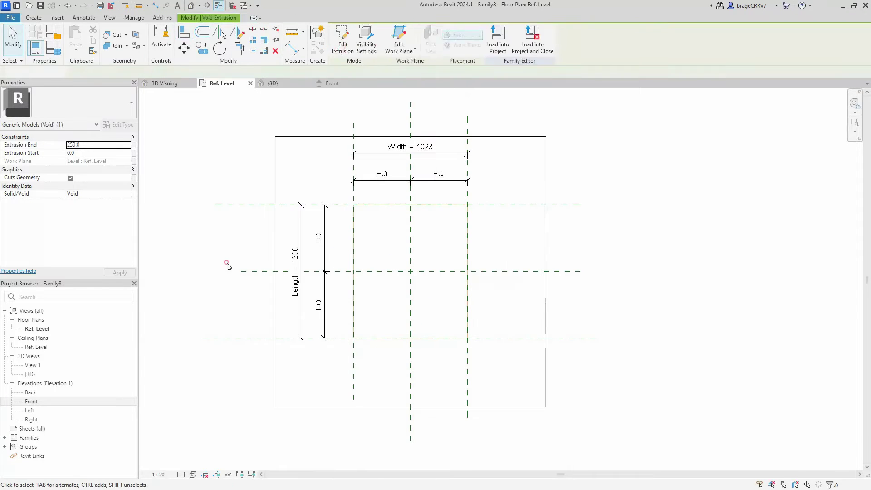
# - In the Front elevation, align and lock the void's upper and lower faces to the two outer horizontal reference planes
pyautogui.click(332, 83)
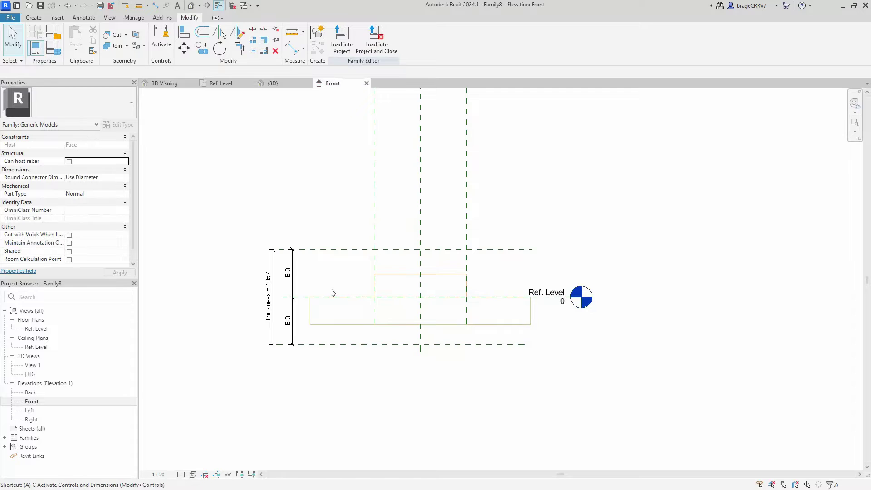
pyautogui.press('a')
pyautogui.press('l')
pyautogui.click(391, 248)
pyautogui.click(397, 274)
pyautogui.click(417, 233)
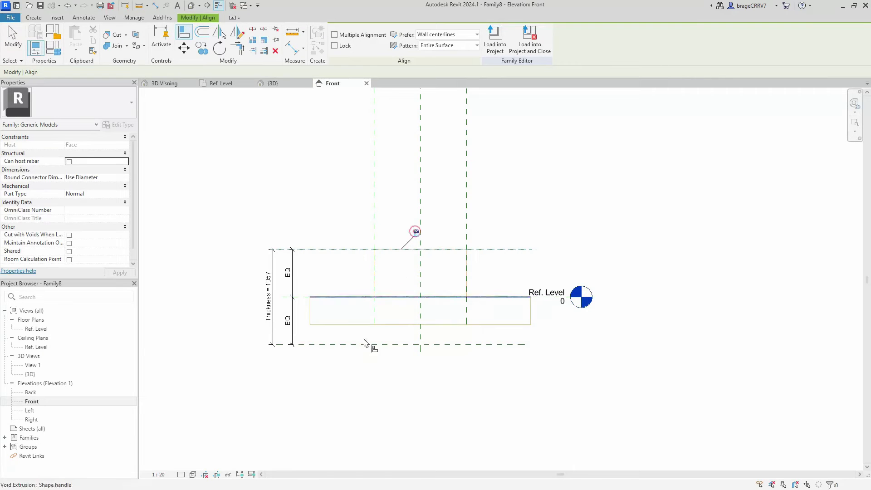
pyautogui.click(332, 345)
pyautogui.click(398, 298)
pyautogui.click(383, 360)
pyautogui.press('Escape')
pyautogui.click(429, 389)
# - Inspect the void in the 3D view and enable Cut with Voids When Loaded in the family parameters
pyautogui.click(288, 84)
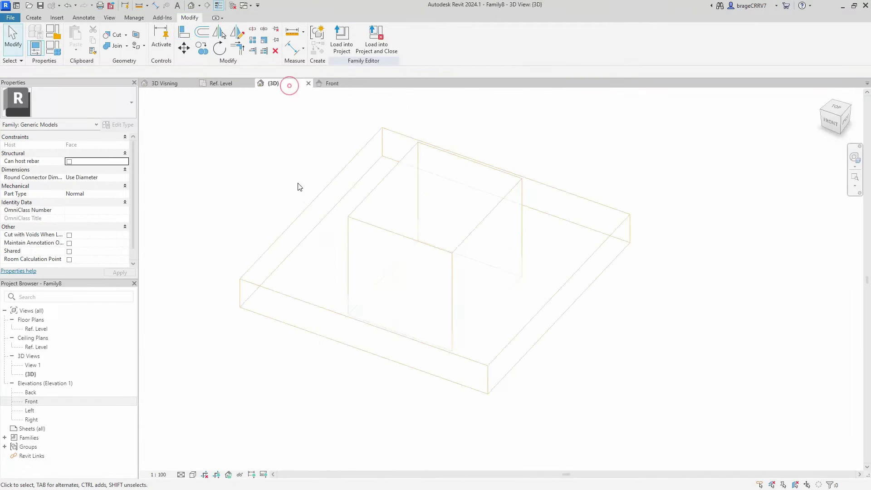
pyautogui.click(369, 225)
pyautogui.keyDown('shift'); pyautogui.moveTo(326, 387); pyautogui.dragTo(383, 369, button='middle'); pyautogui.keyUp('shift')
pyautogui.click(313, 355)
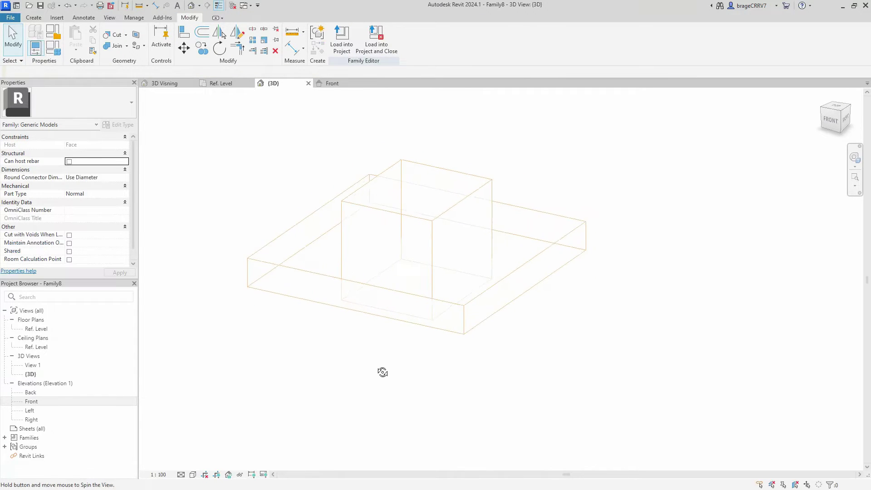
pyautogui.click(58, 35)
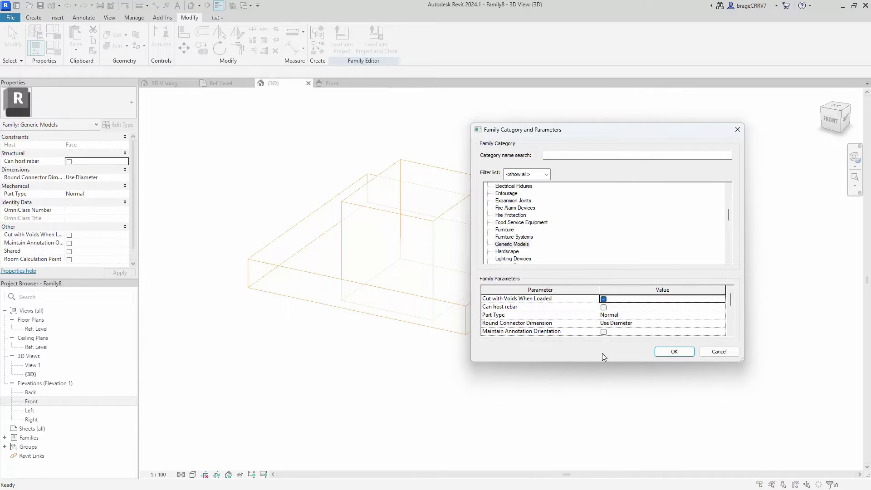
pyautogui.click(671, 352)
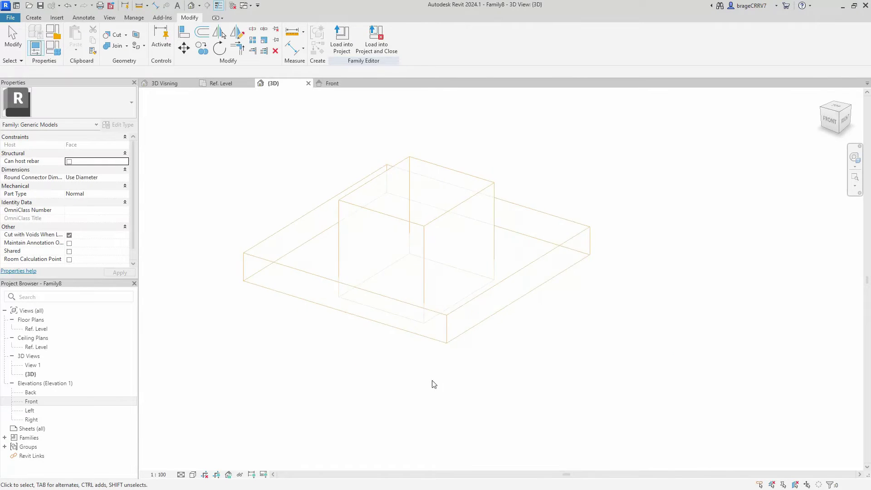
# - Save the family under the file name RectangularVoid
pyautogui.click(230, 82)
pyautogui.click(271, 83)
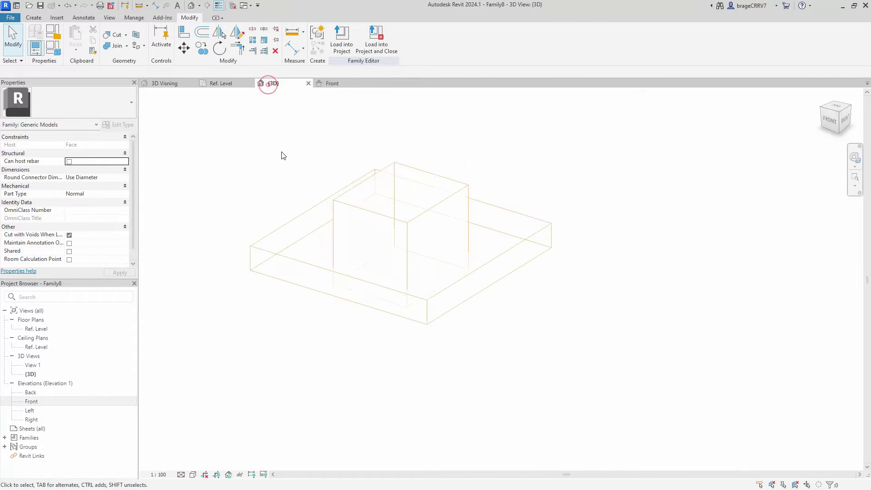
pyautogui.click(15, 19)
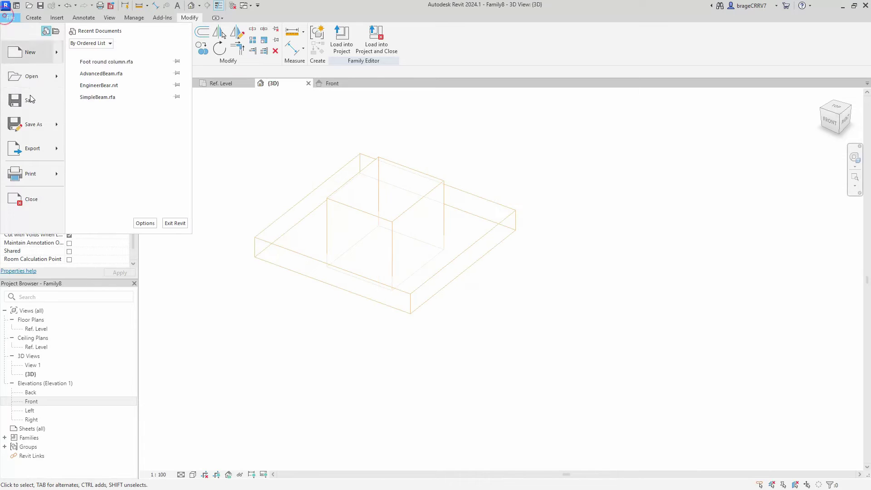
pyautogui.moveTo(42, 122)
pyautogui.click(105, 124)
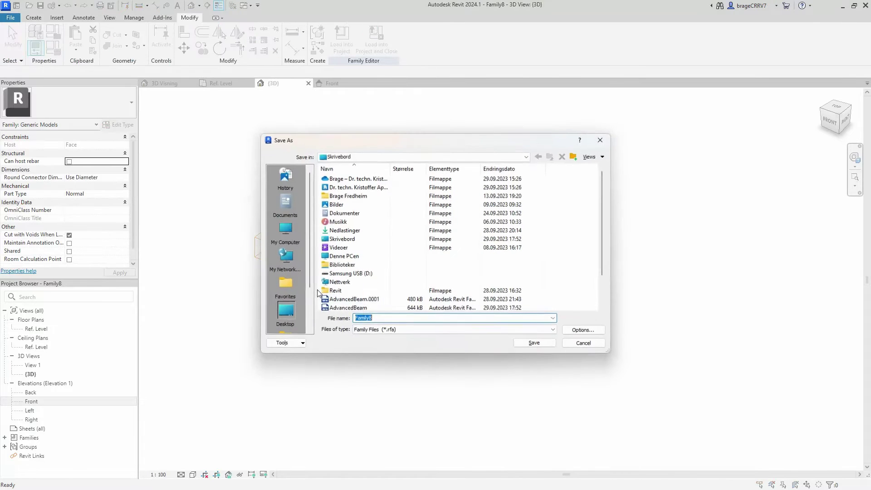
pyautogui.click(379, 319)
pyautogui.doubleClick(378, 319)
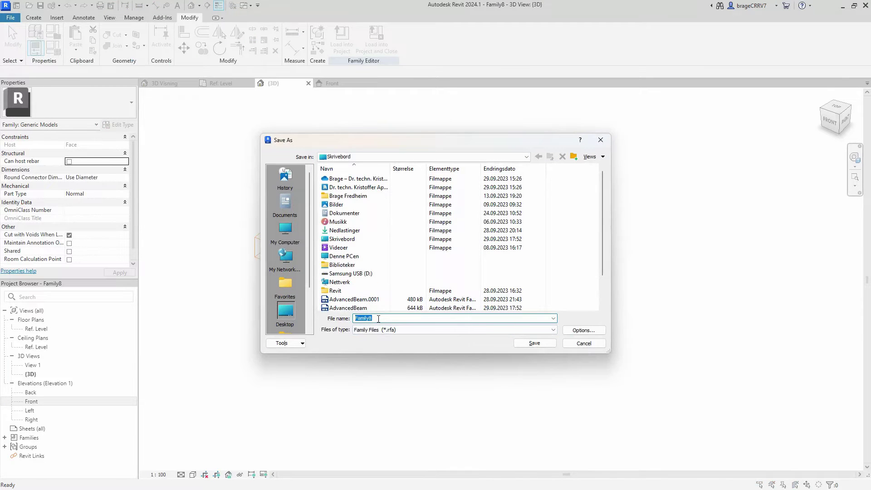
pyautogui.write('RectangularVoid')
pyautogui.click(535, 343)
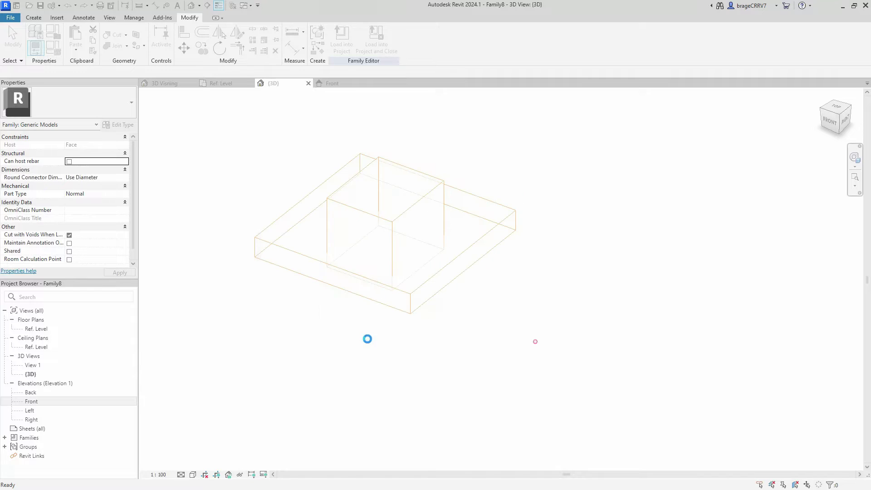
pyautogui.click(369, 335)
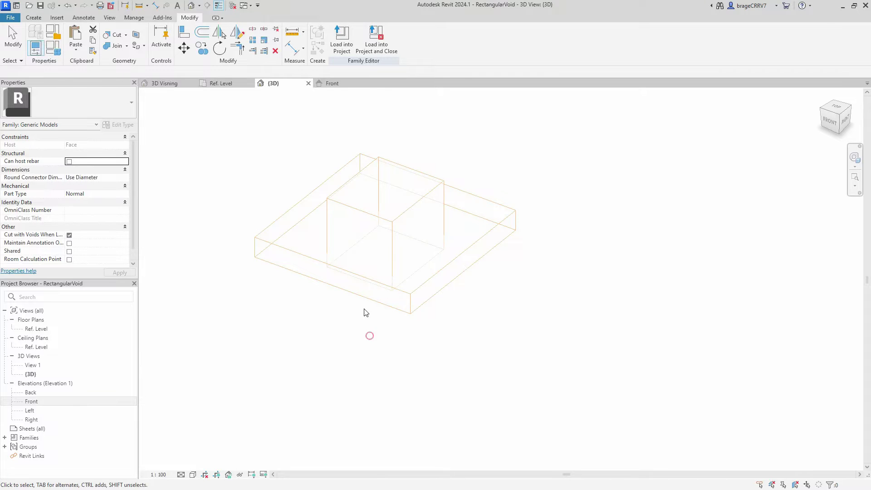
# - Load the family into the EngineerBear project and place one instance on the floor's upper face
pyautogui.click(343, 48)
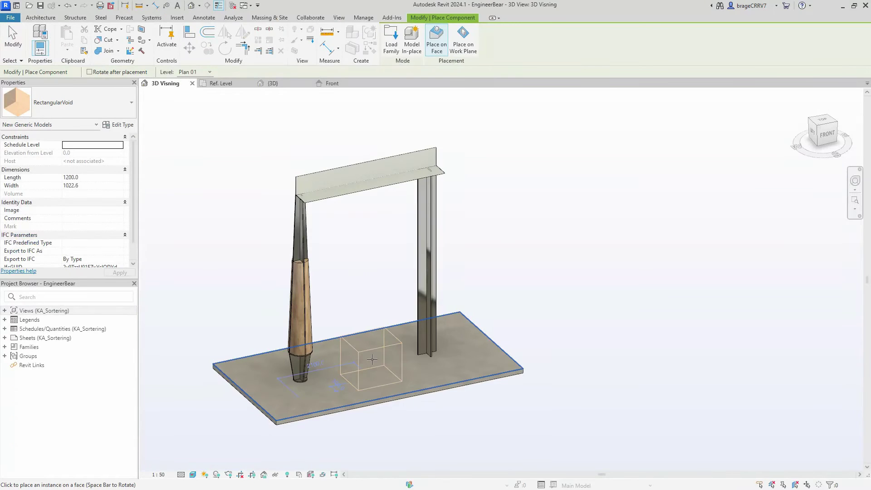
pyautogui.press('Escape')
pyautogui.keyDown('shift'); pyautogui.moveTo(372, 422); pyautogui.dragTo(395, 444, button='middle'); pyautogui.keyUp('shift')
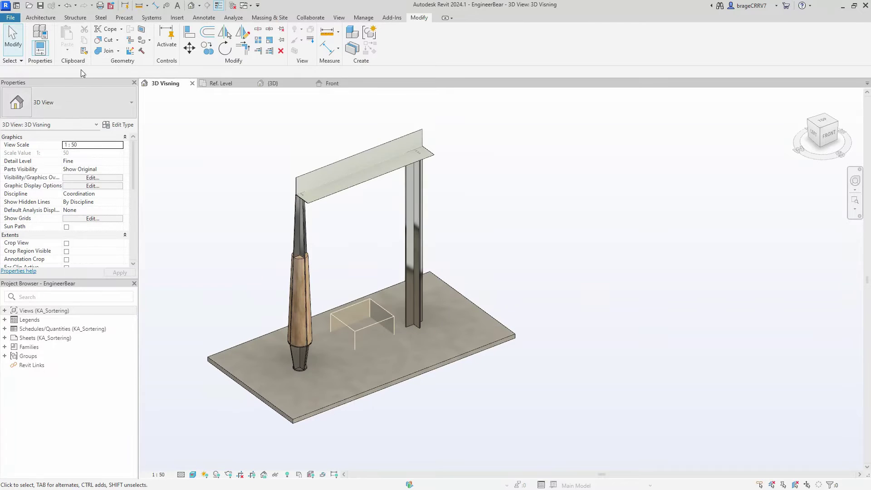
# - Cut the concrete floor with the placed RectangularVoid instance
pyautogui.click(349, 328)
pyautogui.click(98, 40)
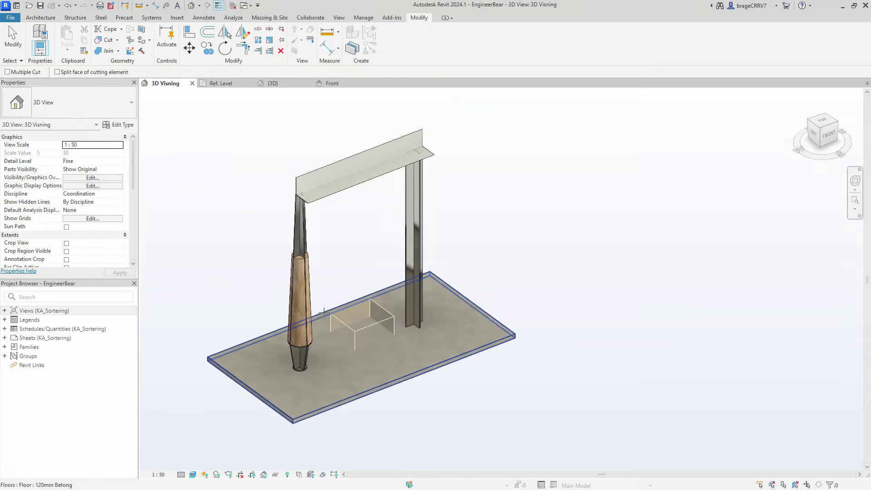
pyautogui.click(346, 377)
pyautogui.press('Escape')
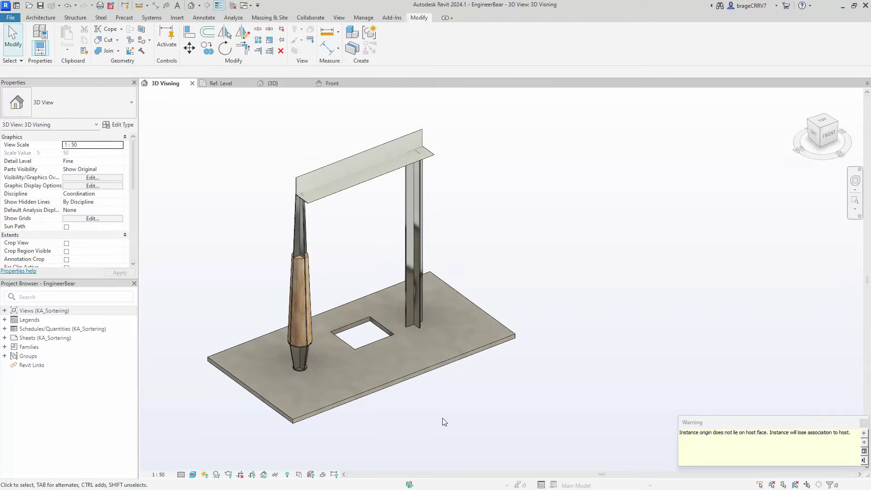
# - Move the RectangularVoid instance to a new position on the floor to shift the opening
pyautogui.keyDown('shift'); pyautogui.moveTo(453, 422); pyautogui.dragTo(349, 350, button='middle'); pyautogui.keyUp('shift')
pyautogui.click(348, 350)
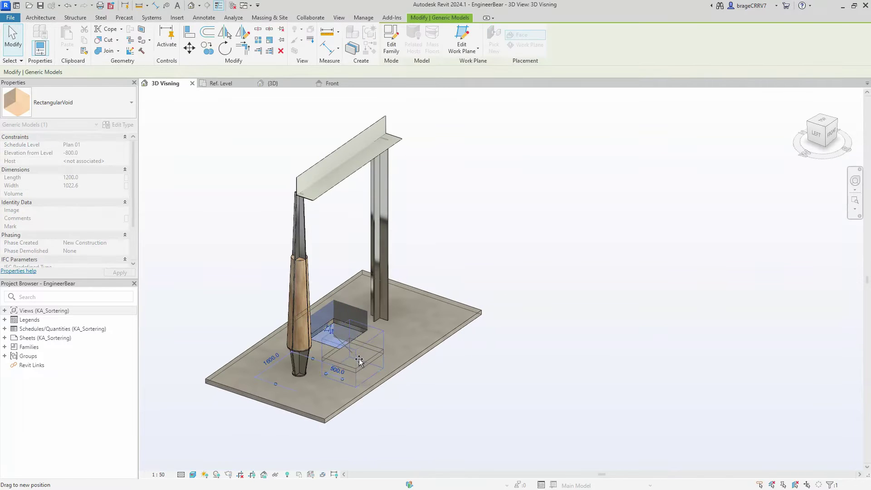
pyautogui.moveTo(359, 359); pyautogui.dragTo(360, 361)
pyautogui.keyDown('shift'); pyautogui.moveTo(454, 393); pyautogui.dragTo(358, 433, button='middle'); pyautogui.keyUp('shift')
pyautogui.click(357, 432)
# - Set the void instance's Length to 600 and Width to 200
pyautogui.click(353, 357)
pyautogui.click(86, 178)
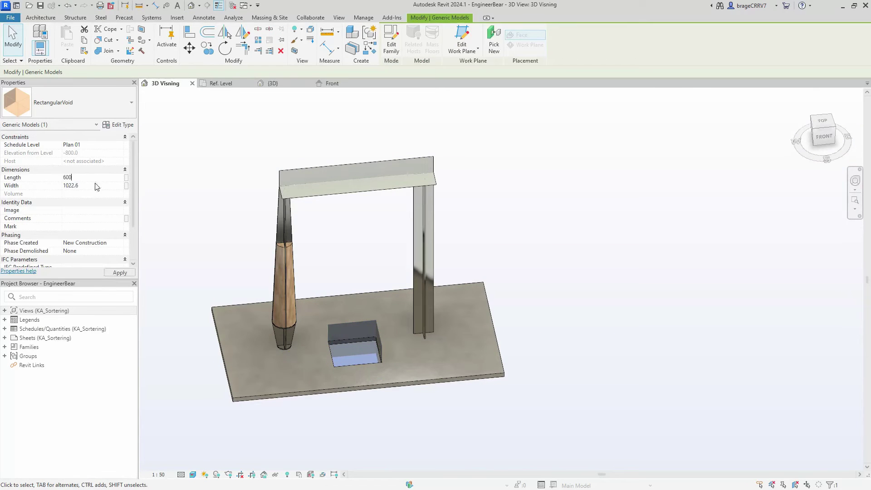
pyautogui.press('Return')
pyautogui.press('Escape')
pyautogui.click(357, 361)
pyautogui.click(83, 186)
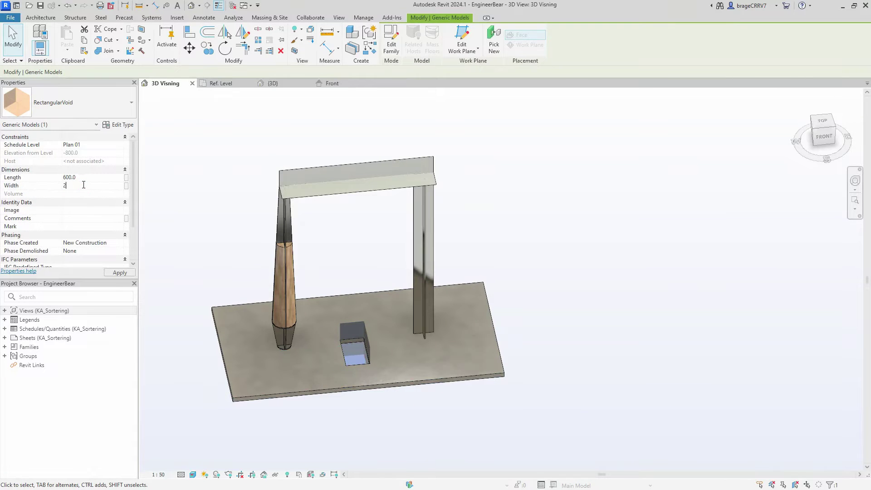
pyautogui.click(412, 414)
# - Select the void instance in the floor and open its RectangularVoid family for editing
pyautogui.keyDown('shift'); pyautogui.moveTo(413, 414); pyautogui.dragTo(346, 347, button='middle'); pyautogui.keyUp('shift')
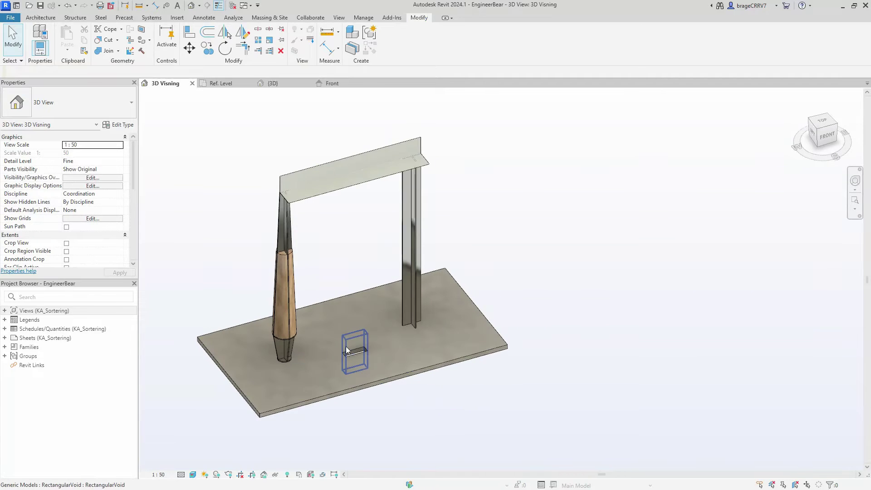
pyautogui.click(346, 347)
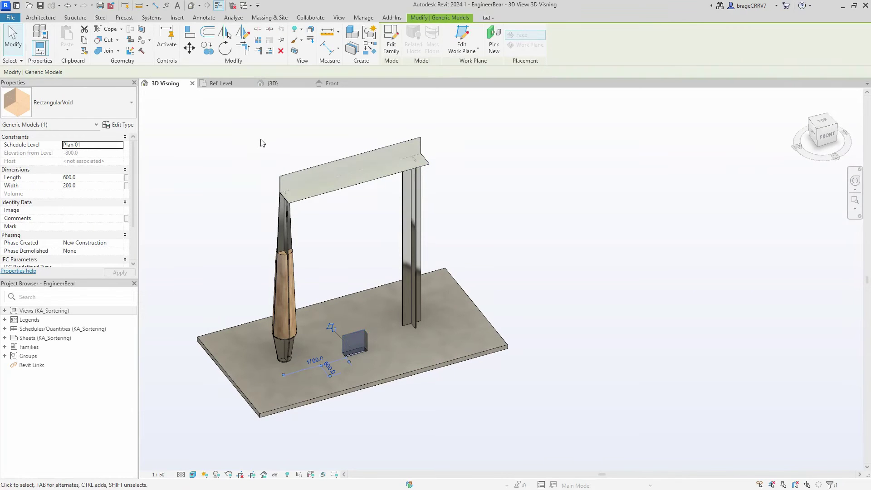
pyautogui.click(391, 41)
pyautogui.moveTo(412, 300)
pyautogui.mouseDown(button='middle')
pyautogui.moveTo(410, 291)
pyautogui.moveTo(391, 291)
pyautogui.mouseUp(button='middle')
pyautogui.moveTo(609, 311)
pyautogui.mouseDown(button='middle')
pyautogui.moveTo(599, 302)
pyautogui.moveTo(606, 291)
pyautogui.mouseUp(button='middle')
pyautogui.scroll(1, 591, 295)
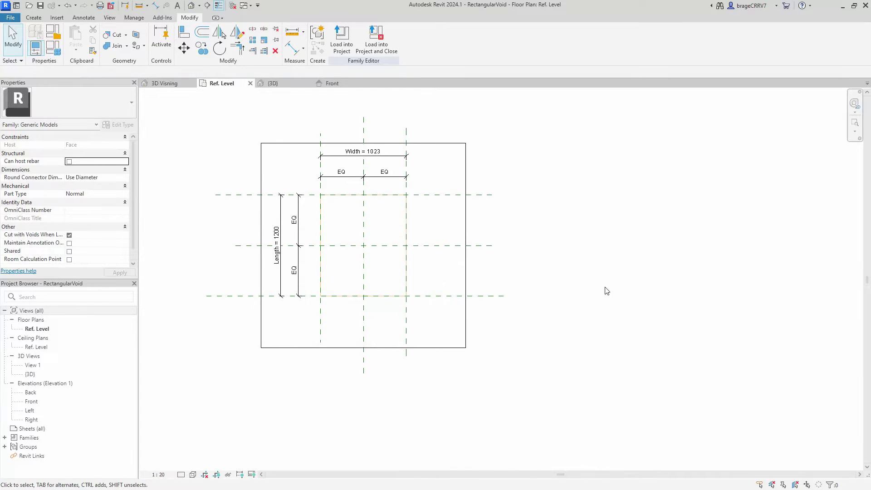
# - Add an instance family parameter named Diameter with the Length data type
pyautogui.click(53, 53)
pyautogui.click(479, 372)
pyautogui.write('Diameter')
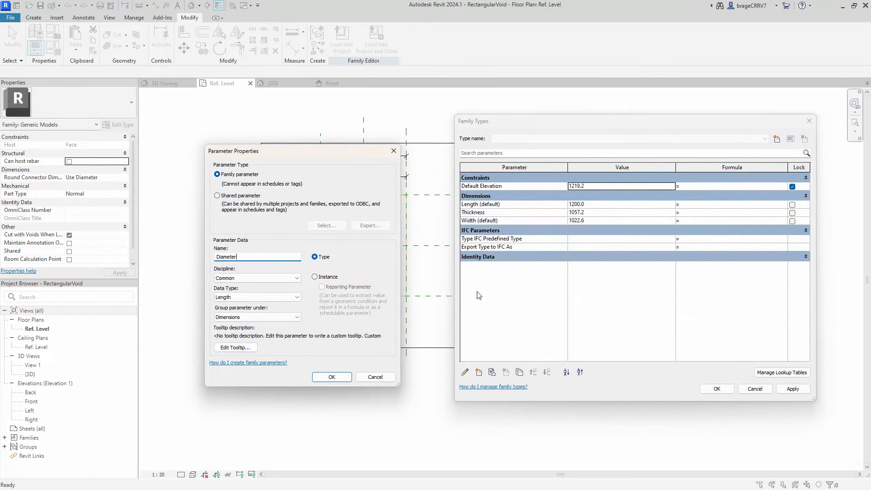
pyautogui.click(315, 277)
pyautogui.click(332, 377)
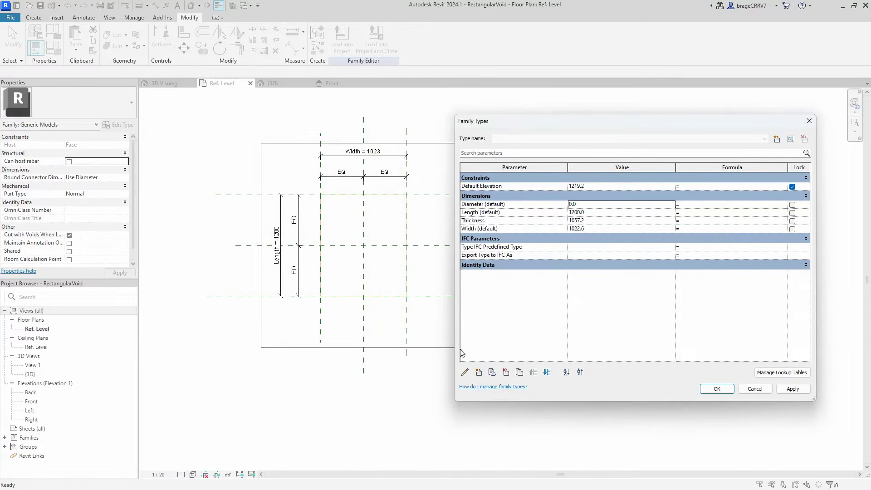
# - Add an instance family parameter named Switch with the Yes/No data type
pyautogui.click(479, 373)
pyautogui.write('Switch')
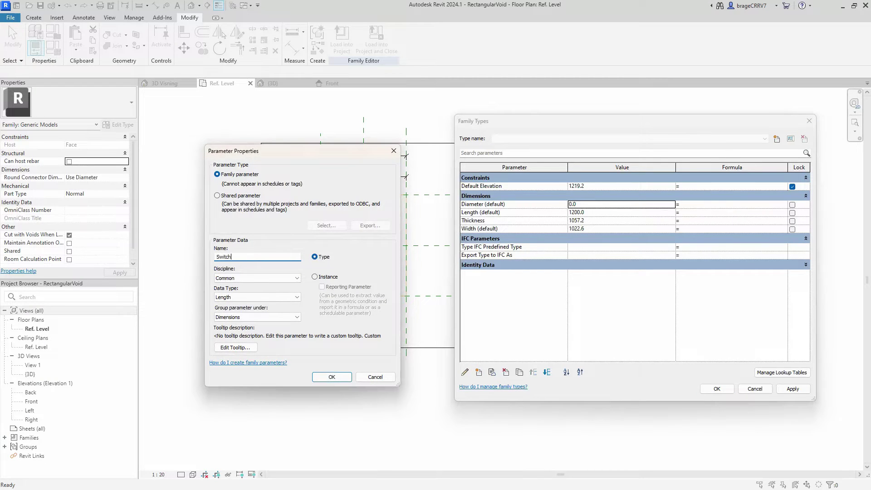
pyautogui.click(315, 276)
pyautogui.click(257, 297)
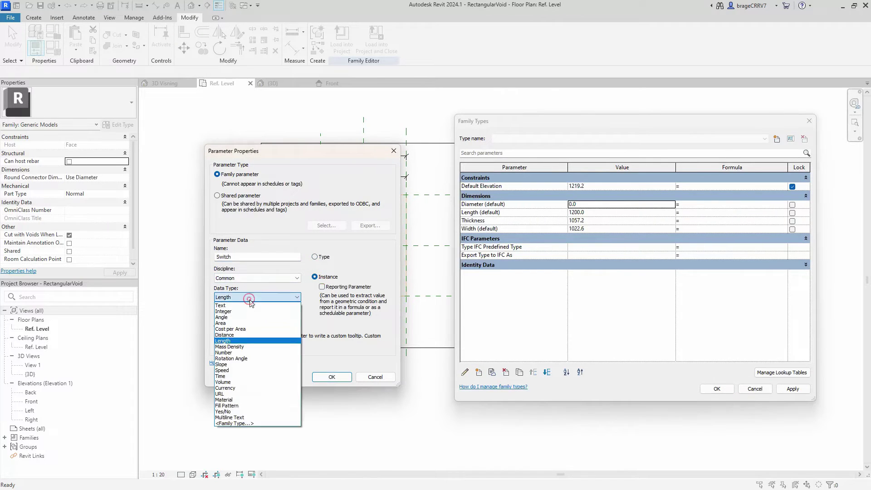
pyautogui.click(261, 412)
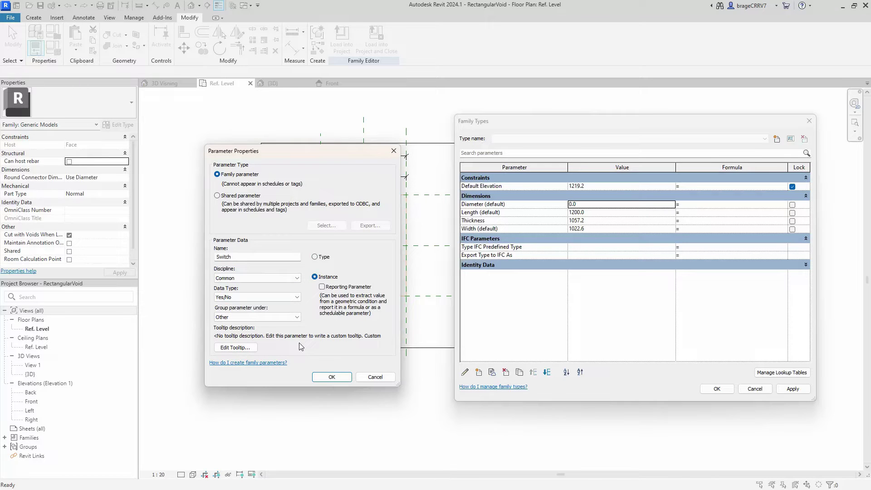
pyautogui.click(320, 378)
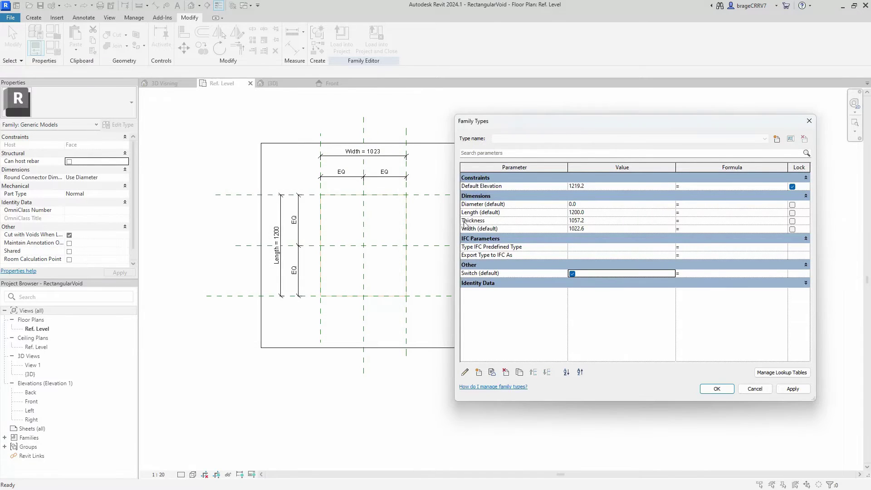
# - Group the Switch parameter under Dimensions and move it to the start of that group
pyautogui.click(465, 372)
pyautogui.click(252, 319)
pyautogui.write('di')
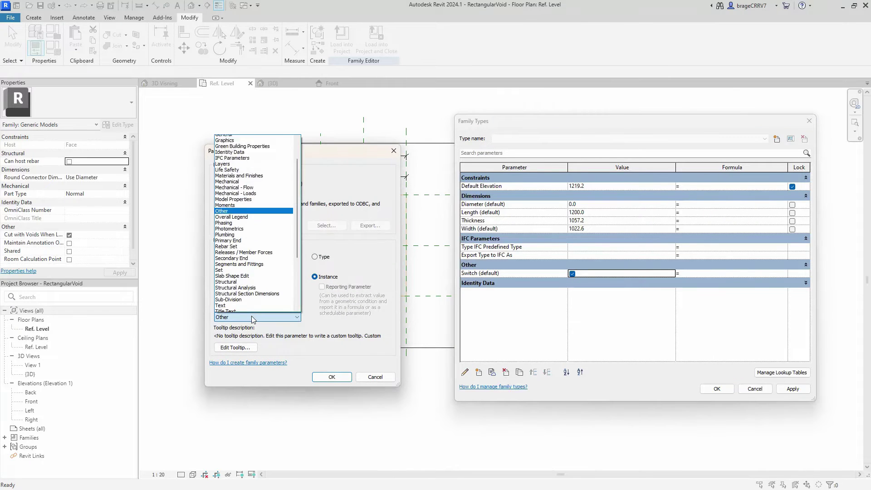
pyautogui.click(252, 319)
pyautogui.click(332, 377)
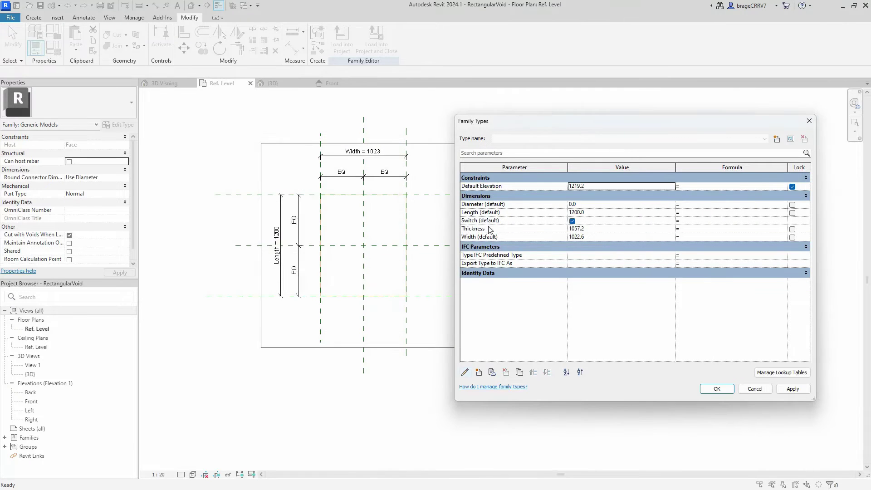
pyautogui.click(482, 221)
pyautogui.click(534, 373)
pyautogui.click(533, 373)
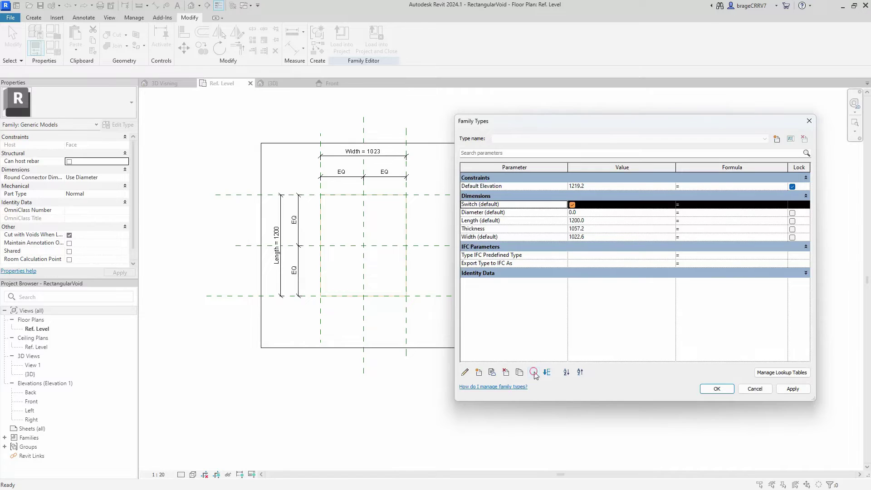
# - Change the Thickness parameter to an instance parameter and accept the family type changes
pyautogui.click(481, 229)
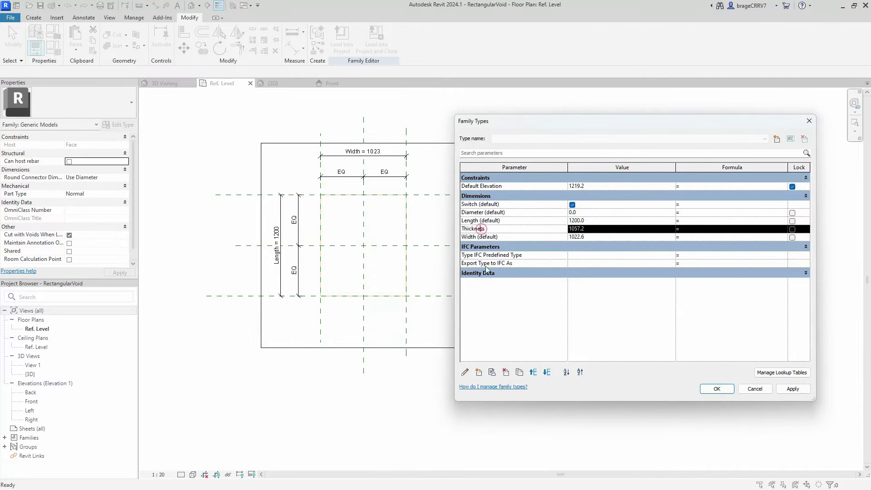
pyautogui.click(464, 372)
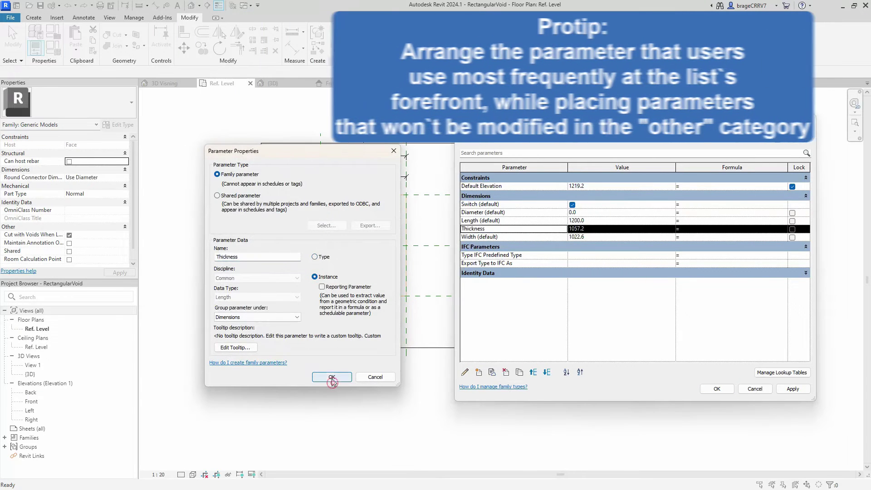
pyautogui.click(331, 376)
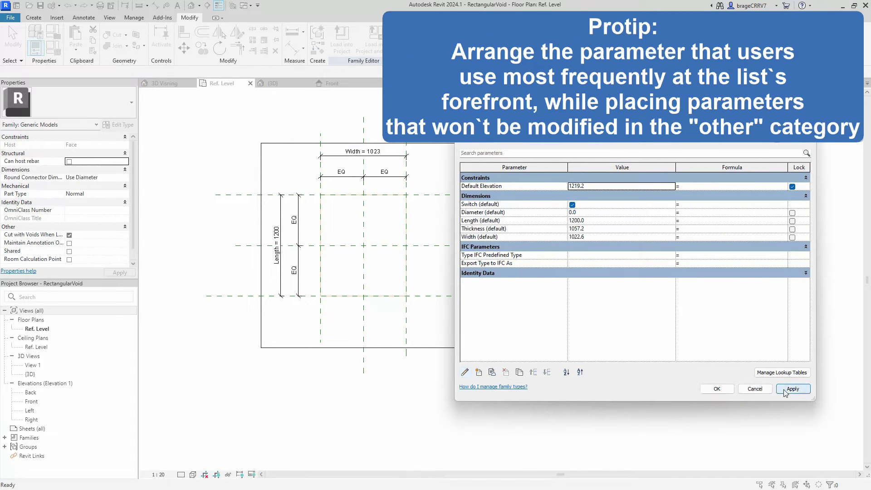
pyautogui.click(716, 390)
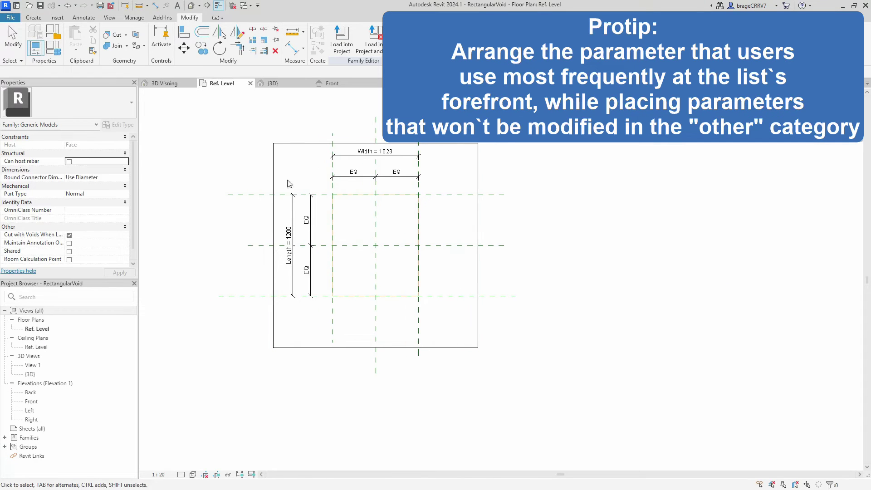
# - Start a void extrusion and sketch a circle of about 420 mm radius centred on the intersection of the central reference planes
pyautogui.click(176, 40)
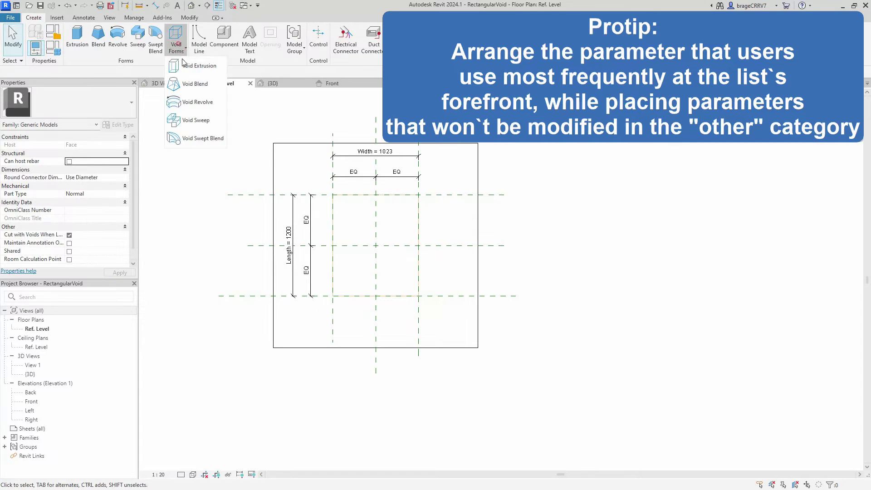
pyautogui.click(186, 72)
pyautogui.click(395, 29)
pyautogui.click(375, 246)
pyautogui.click(401, 270)
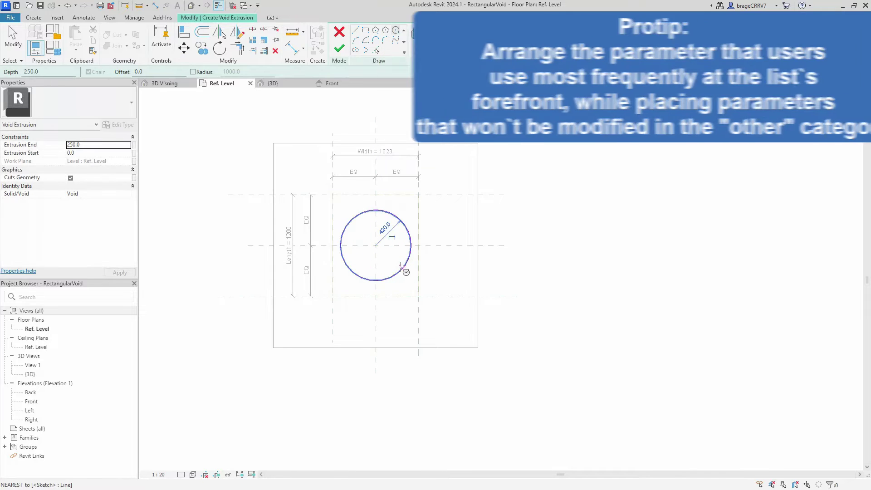
pyautogui.press('Escape')
pyautogui.press('Escape')
pyautogui.click(394, 216)
pyautogui.press('Escape')
# - Add a diameter dimension to the circle, label it with the Diameter parameter, and finish the void extrusion
pyautogui.click(84, 17)
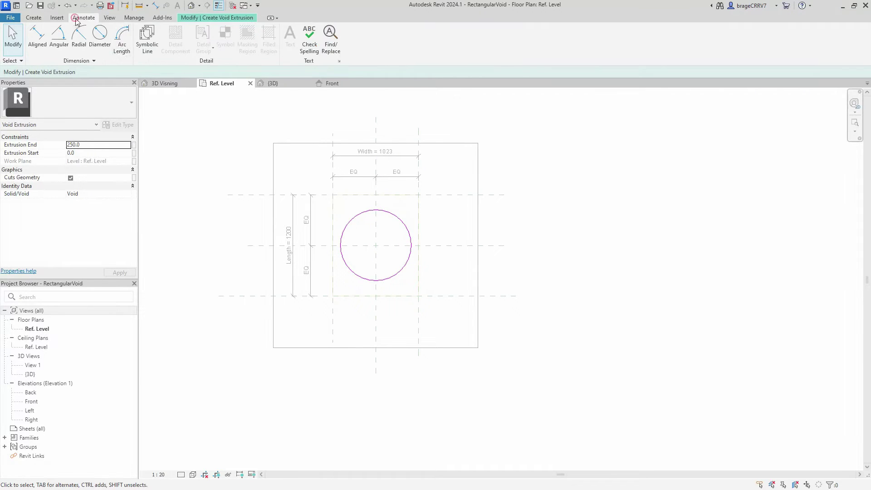
pyautogui.click(100, 42)
pyautogui.click(346, 227)
pyautogui.click(377, 245)
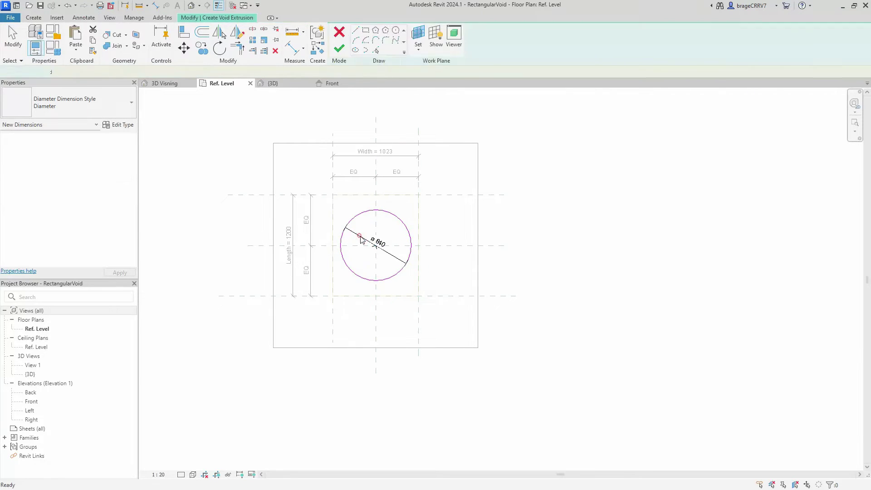
pyautogui.click(355, 39)
pyautogui.click(358, 78)
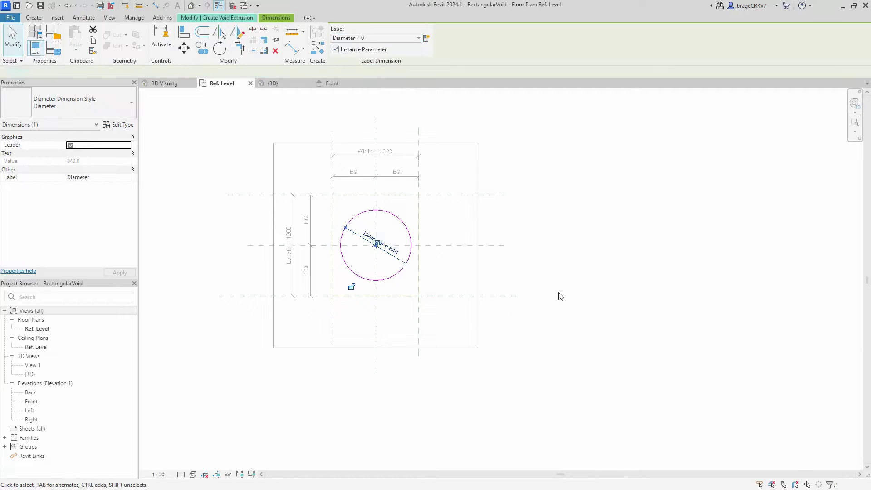
pyautogui.click(558, 295)
pyautogui.click(340, 36)
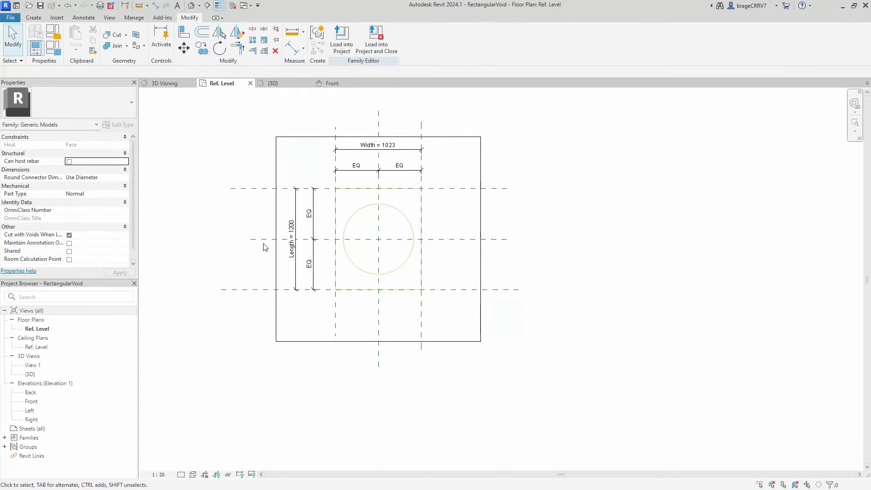
# - In the Front elevation, align the circular void's upper and lower edges to the upper and lower Thickness reference planes
pyautogui.click(331, 83)
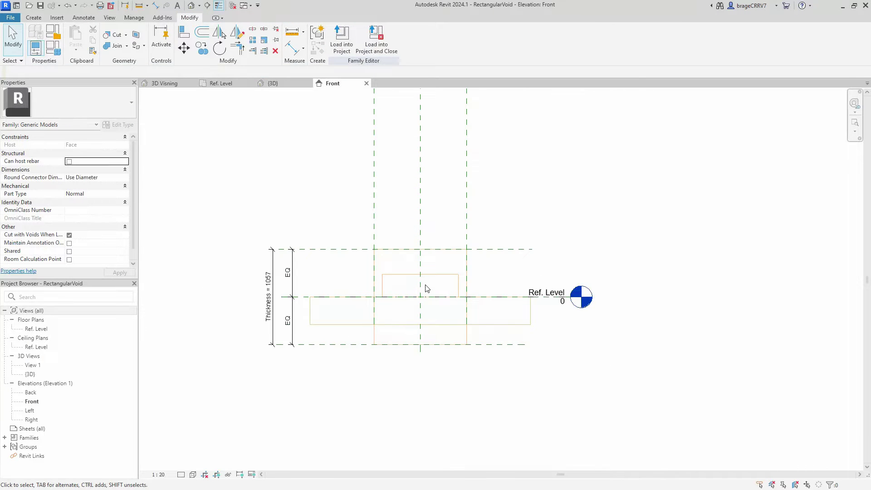
pyautogui.press('a')
pyautogui.press('l')
pyautogui.click(334, 249)
pyautogui.click(407, 274)
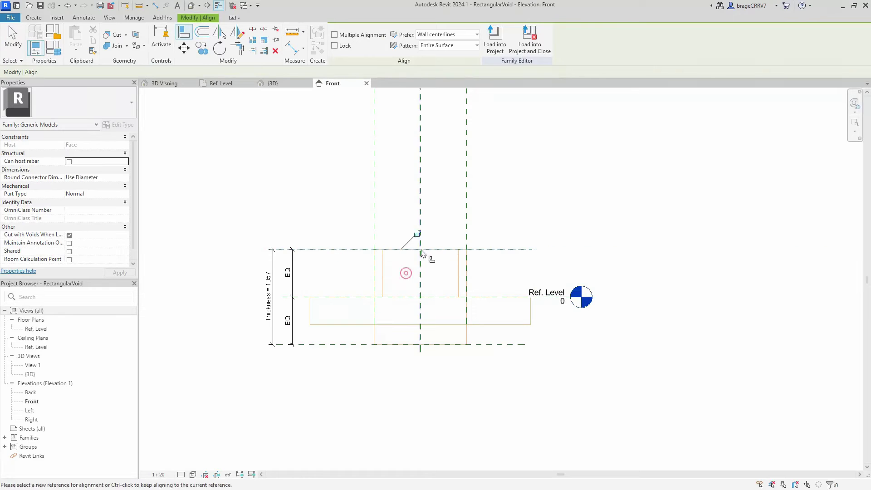
pyautogui.click(338, 344)
pyautogui.click(418, 298)
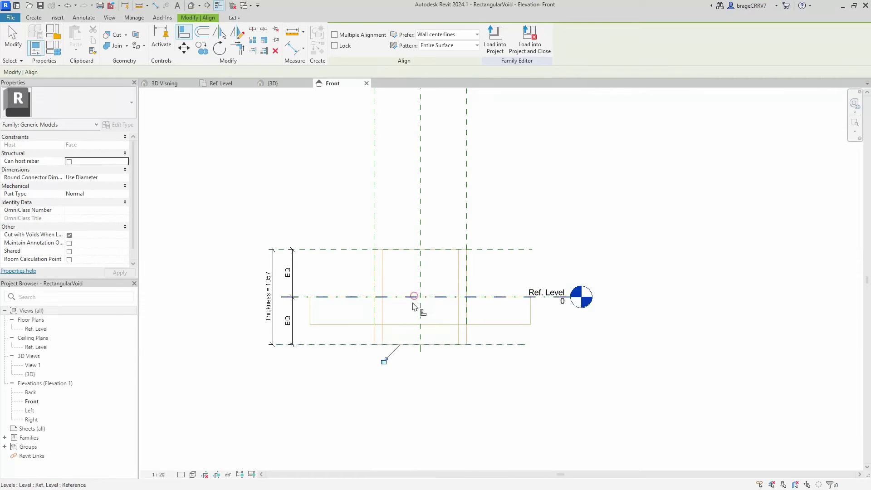
pyautogui.press('Escape')
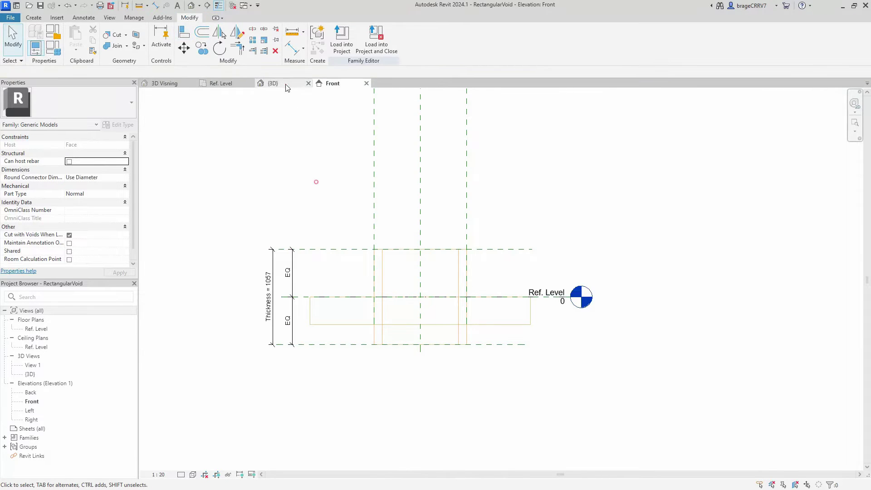
# - In the 3D view, add an instance family parameter named CircleVisibility with the Yes/No data type, grouped under Other
pyautogui.click(273, 83)
pyautogui.keyDown('shift'); pyautogui.moveTo(561, 295); pyautogui.dragTo(375, 216, button='middle'); pyautogui.keyUp('shift')
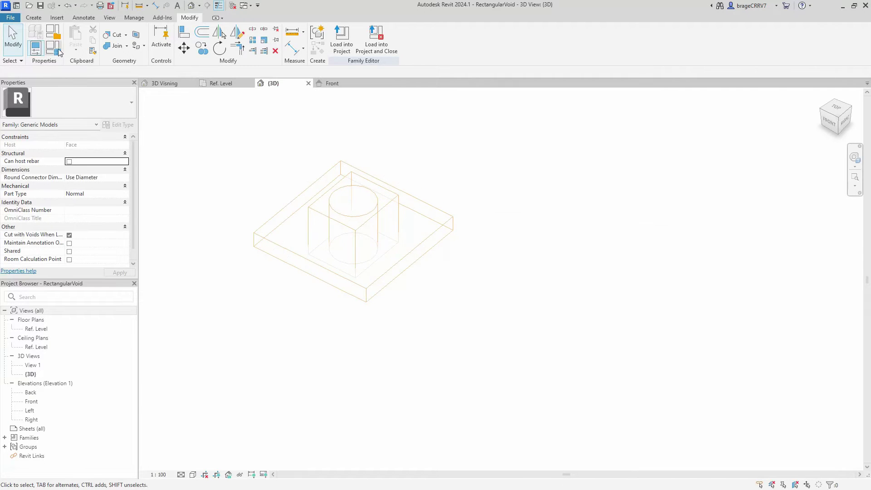
pyautogui.click(53, 47)
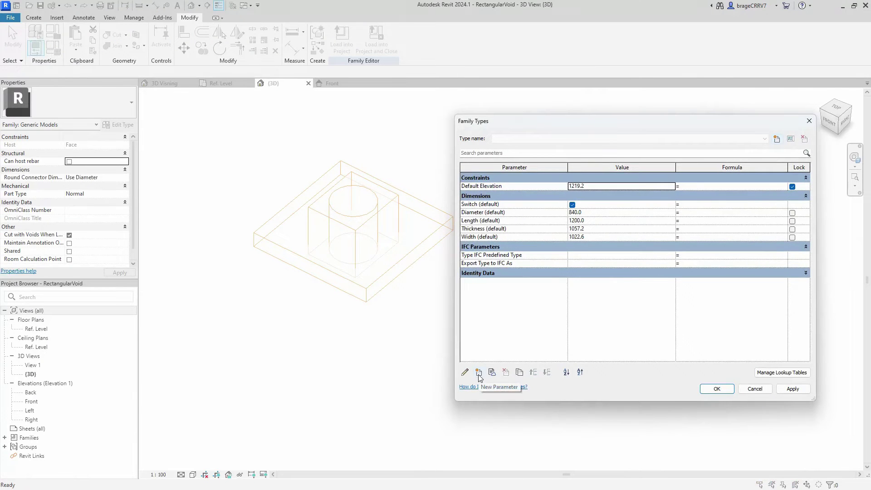
pyautogui.click(479, 372)
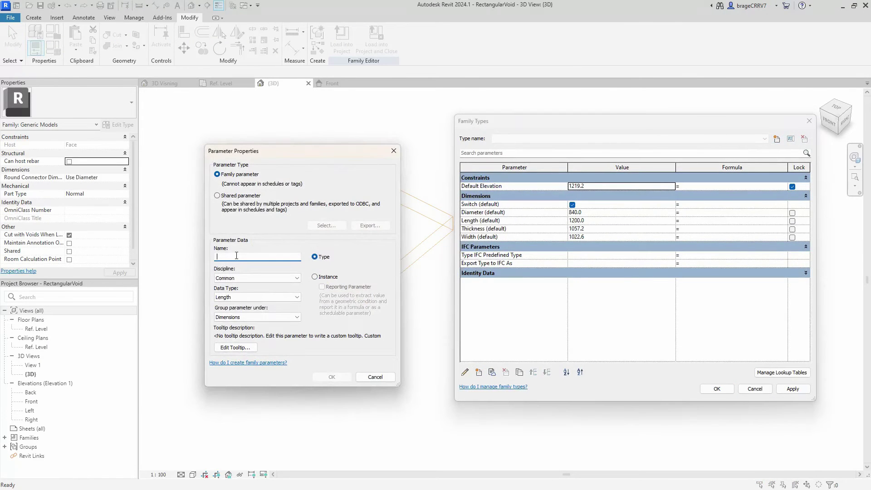
pyautogui.write('C')
pyautogui.click(314, 276)
pyautogui.click(273, 296)
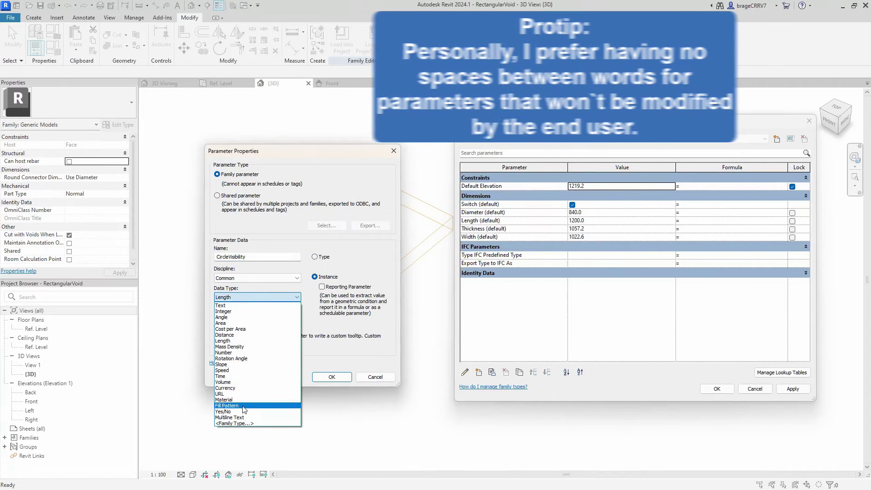
pyautogui.click(242, 411)
pyautogui.click(251, 318)
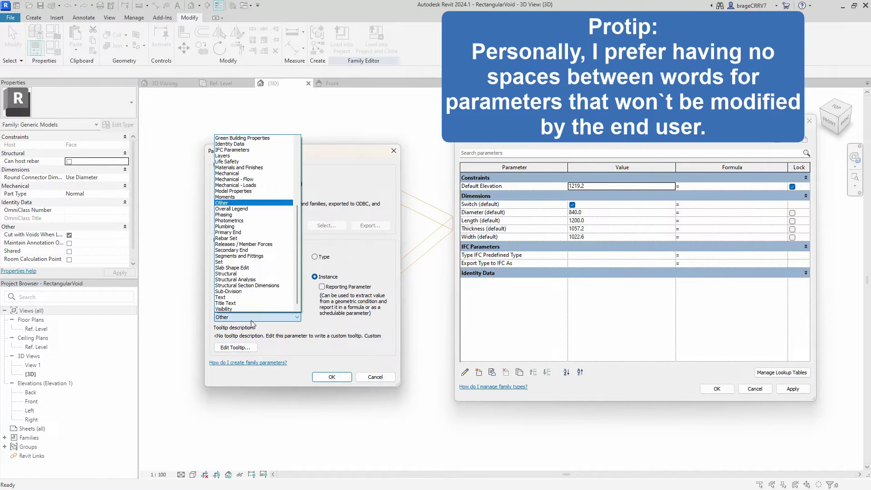
pyautogui.click(275, 332)
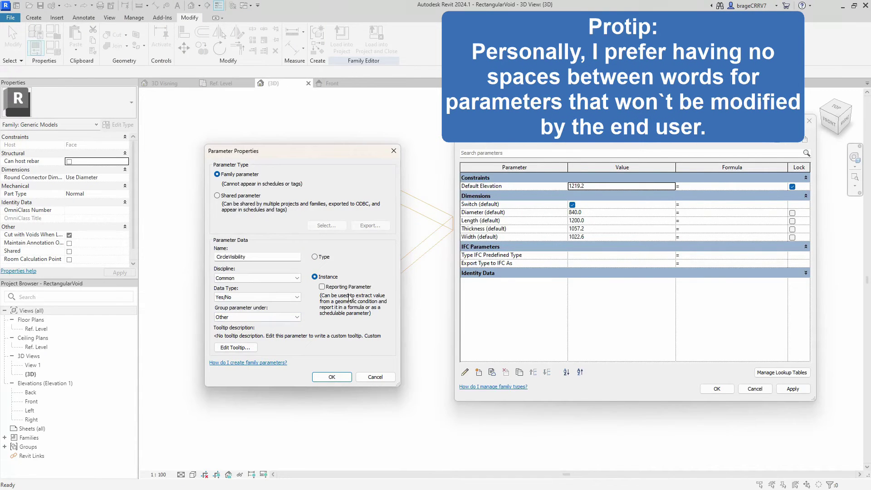
pyautogui.click(332, 377)
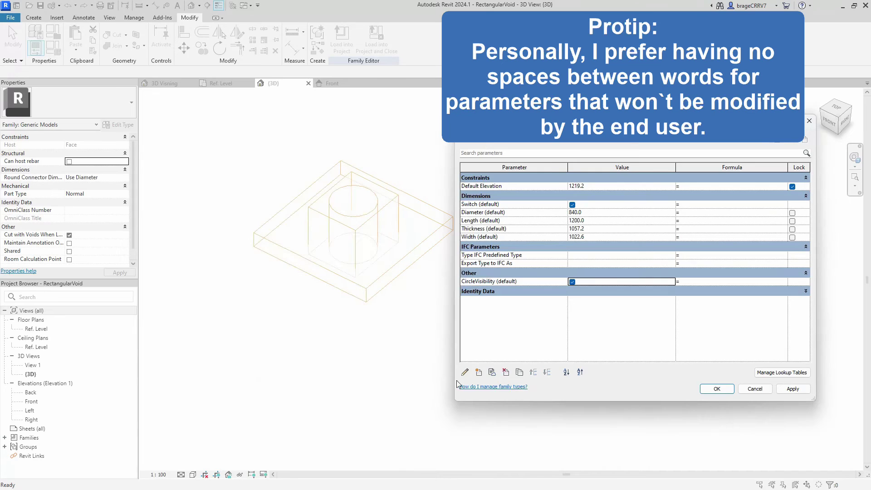
# - Add an instance family parameter named RectangularVisibility with the Yes/No data type and apply the changes
pyautogui.click(478, 373)
pyautogui.write('RectangularVisibility')
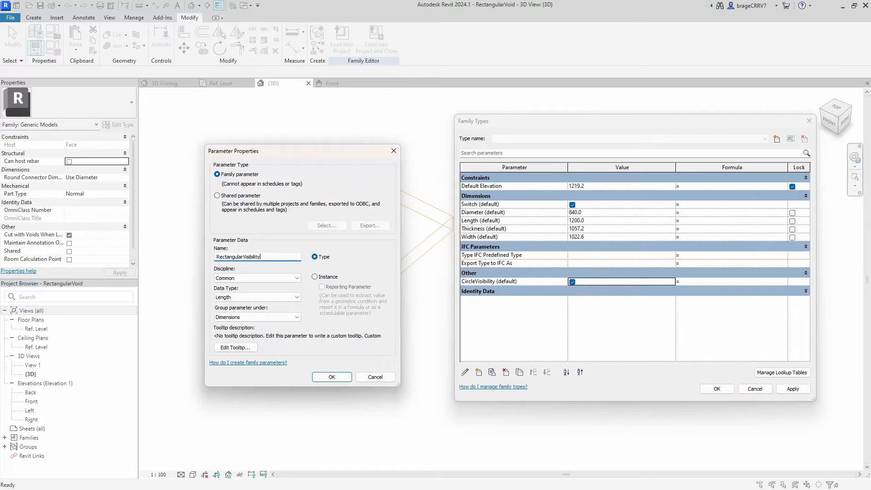
pyautogui.click(315, 277)
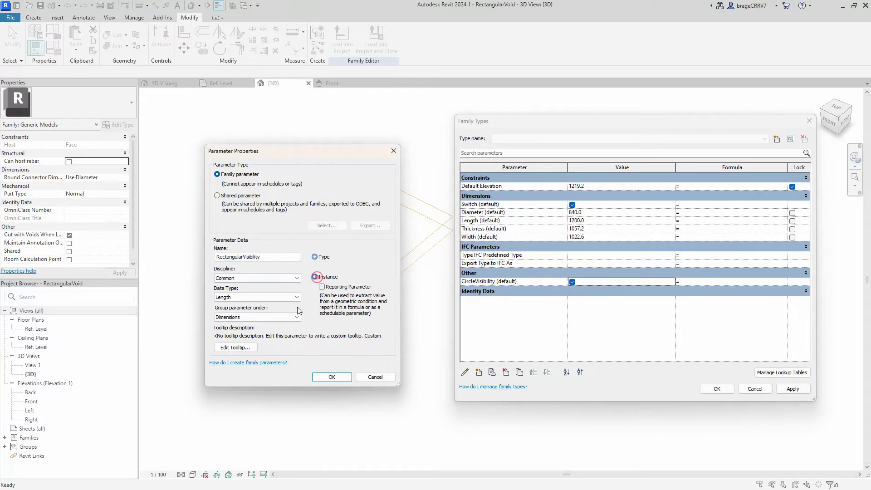
pyautogui.click(273, 297)
pyautogui.scroll(-3, 272, 399)
pyautogui.click(272, 410)
pyautogui.click(332, 377)
pyautogui.click(793, 389)
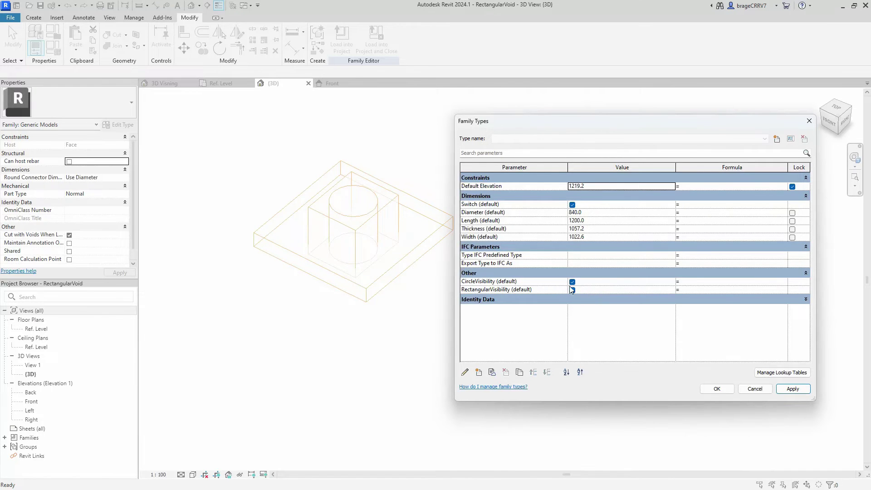
# - Set the CircleVisibility formula to not(Switch), apply it, and toggle Switch off and on to test it
pyautogui.click(695, 281)
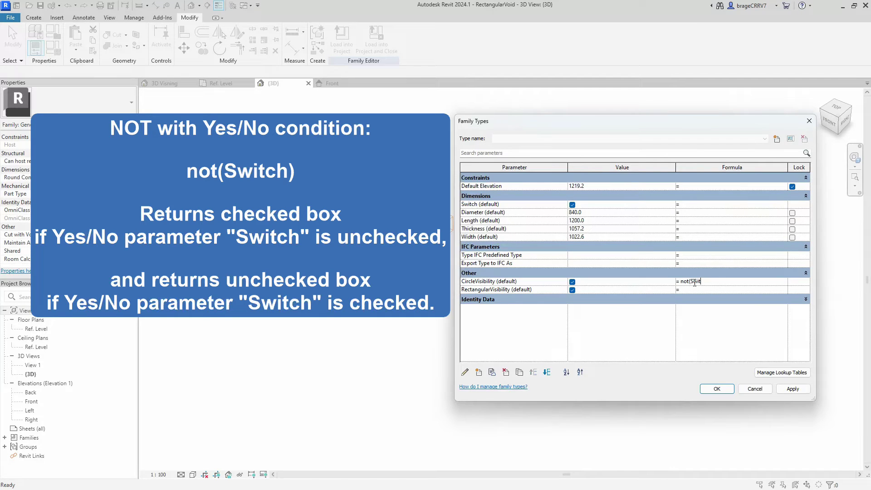
pyautogui.write('not(Switch)')
pyautogui.click(793, 389)
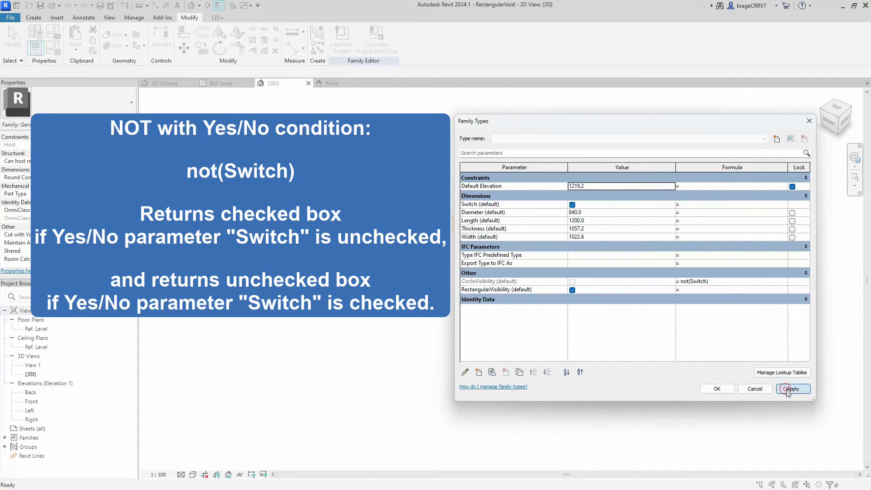
pyautogui.click(572, 204)
pyautogui.click(573, 205)
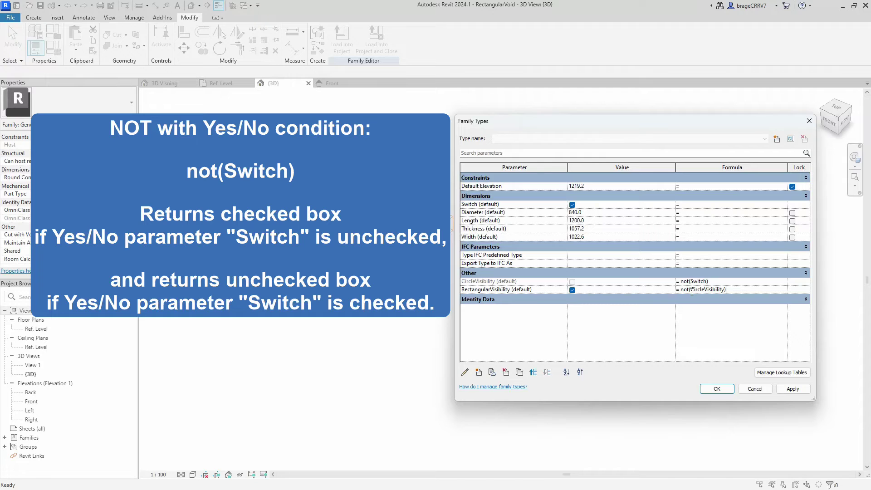
# - Set the RectangularVisibility formula to not(CircleVisibility), apply it, and turn Switch off
pyautogui.click(793, 389)
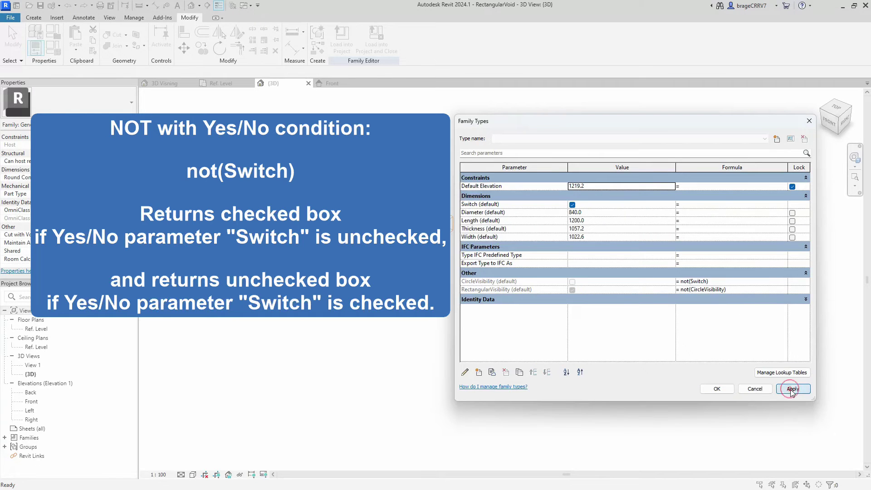
pyautogui.click(572, 205)
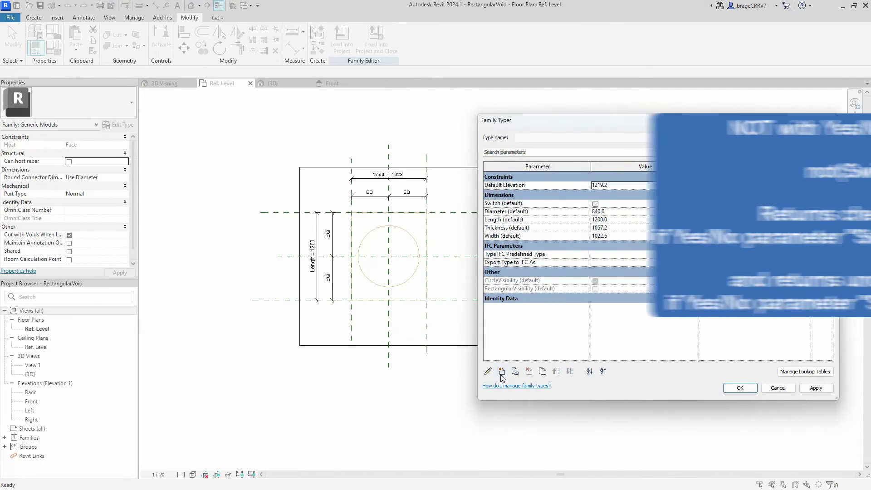
# - Add an instance Length parameter named DiameterV, grouped under Other, and move it below RectangularVisibility
pyautogui.click(501, 371)
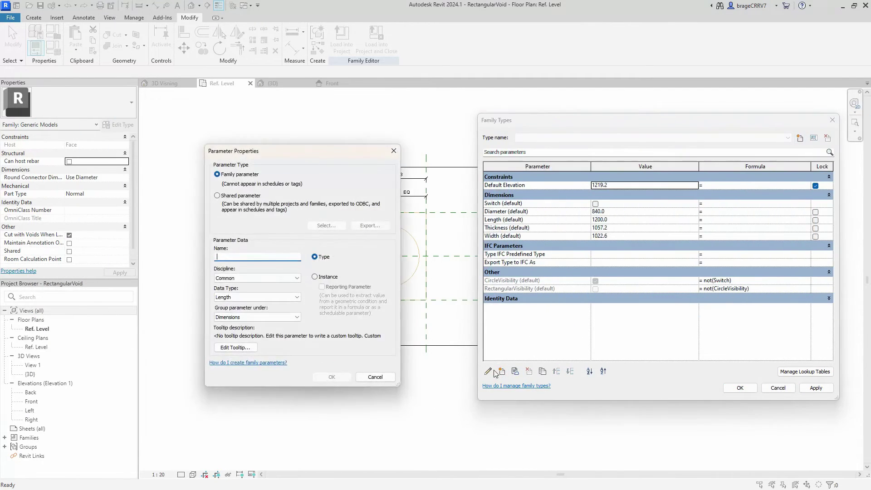
pyautogui.write('DiameterV')
pyautogui.click(314, 277)
pyautogui.click(271, 317)
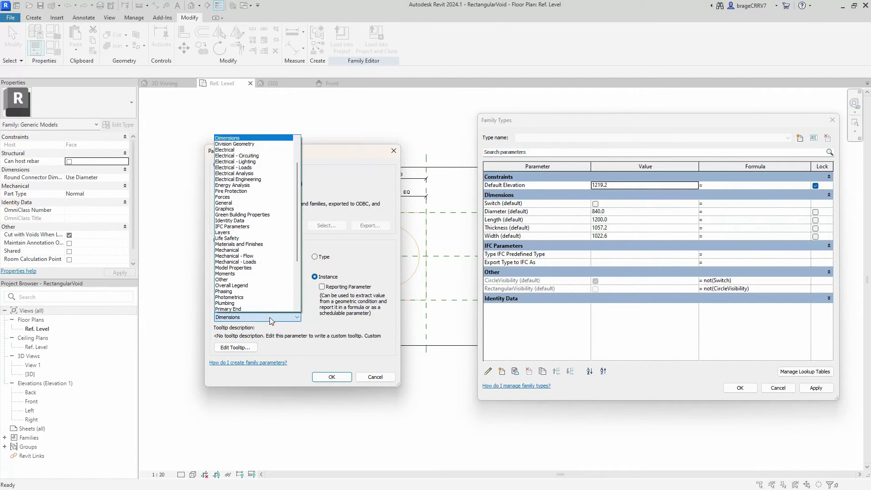
pyautogui.click(245, 280)
pyautogui.click(331, 377)
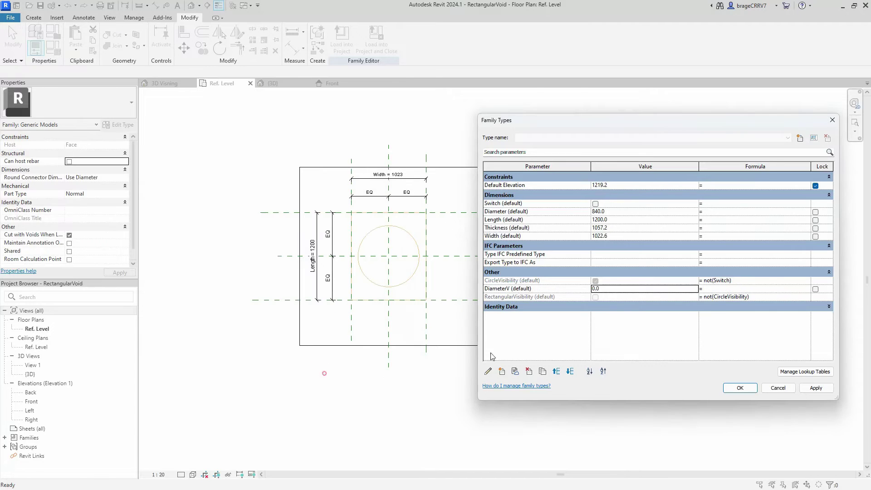
pyautogui.click(570, 371)
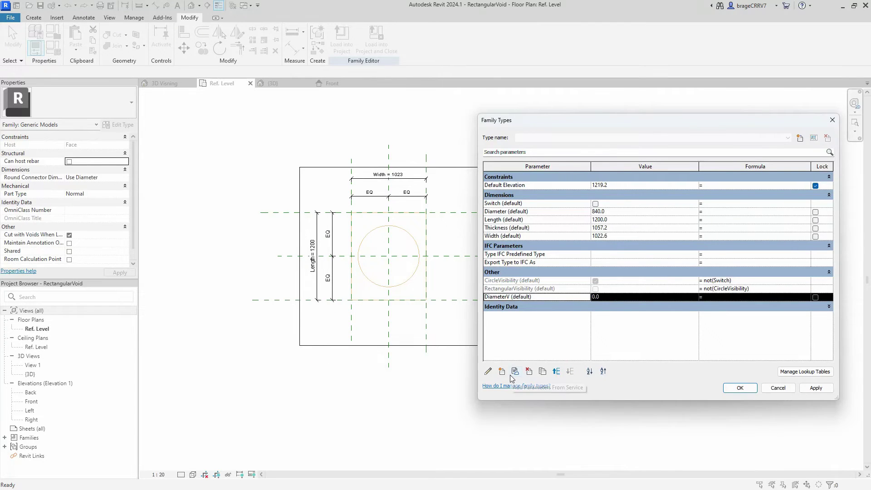
# - Add an instance Length parameter named LengthV under Other and place it between RectangularVisibility and DiameterV
pyautogui.click(502, 371)
pyautogui.write('LengthV')
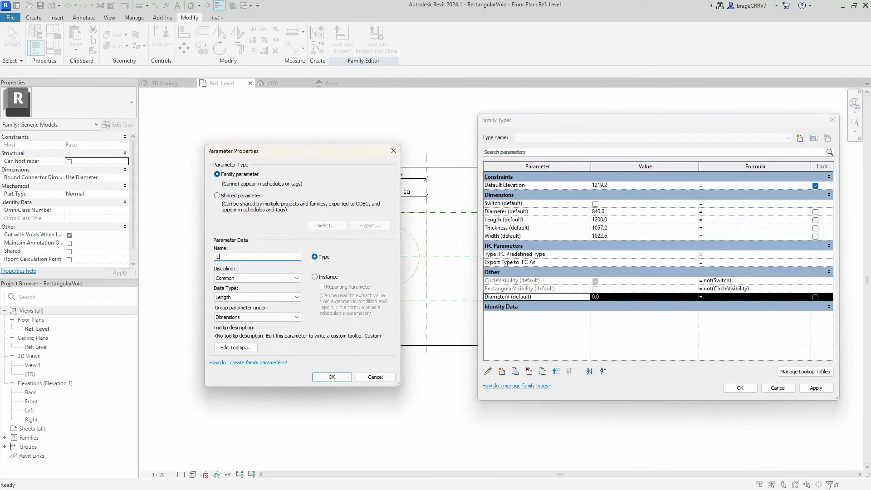
pyautogui.click(315, 277)
pyautogui.click(265, 317)
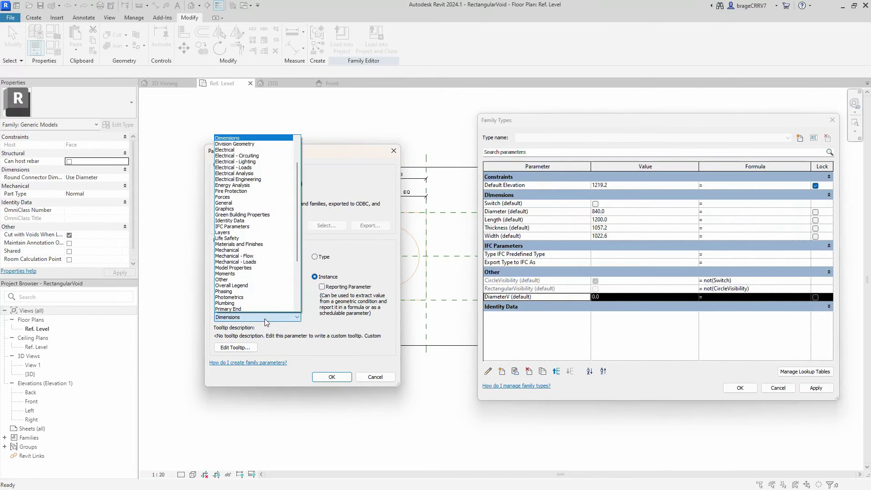
pyautogui.click(254, 279)
pyautogui.click(331, 377)
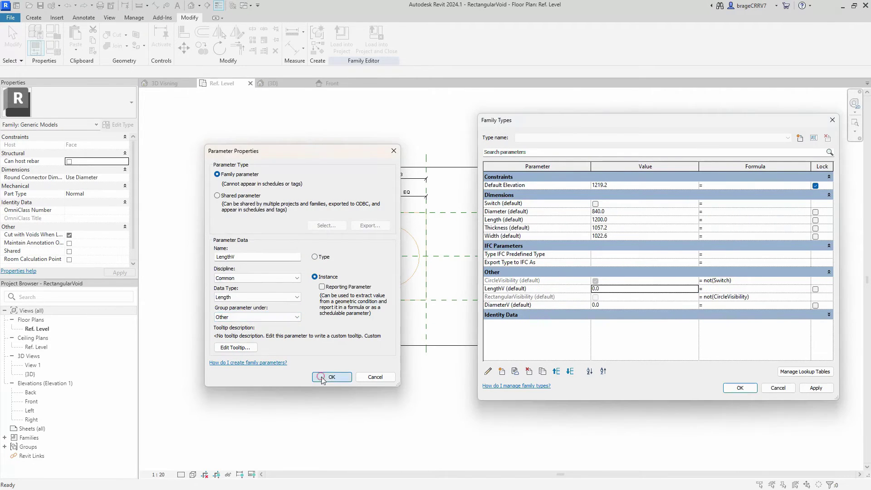
pyautogui.click(570, 371)
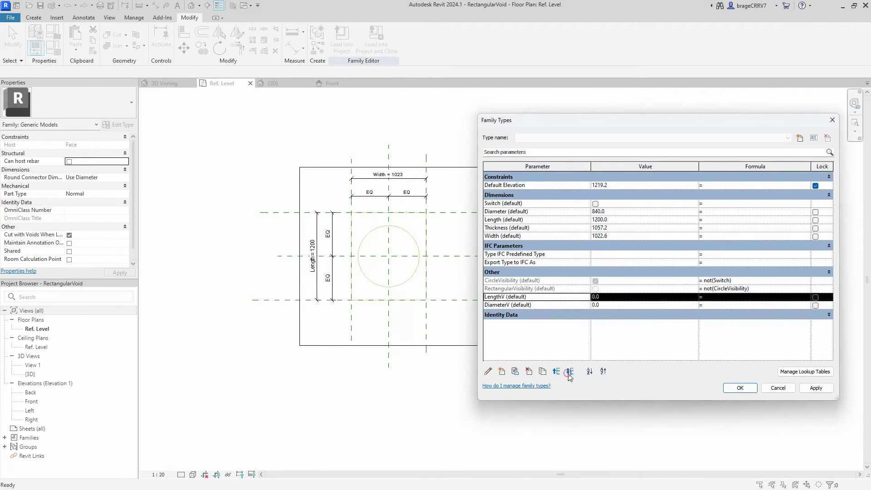
# - Add an instance Length parameter named WidthV, grouped under Other
pyautogui.click(502, 371)
pyautogui.write('WidthV')
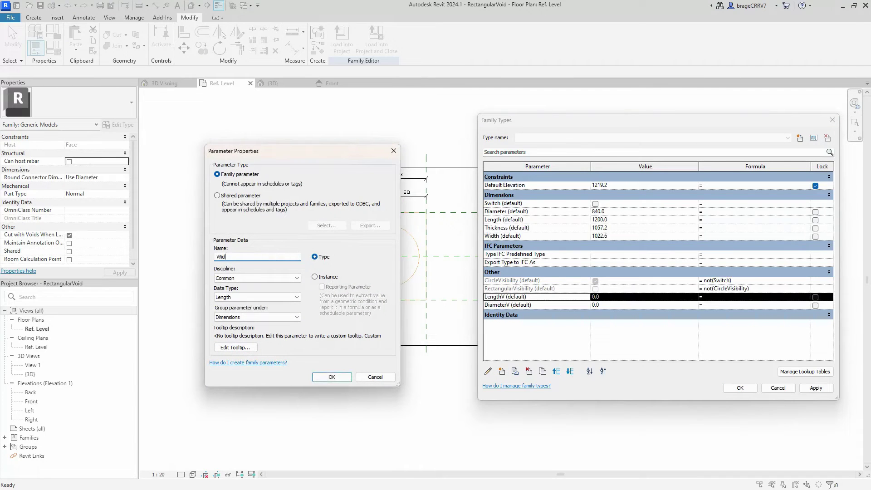
pyautogui.click(314, 277)
pyautogui.click(277, 317)
pyautogui.press('o')
pyautogui.click(279, 319)
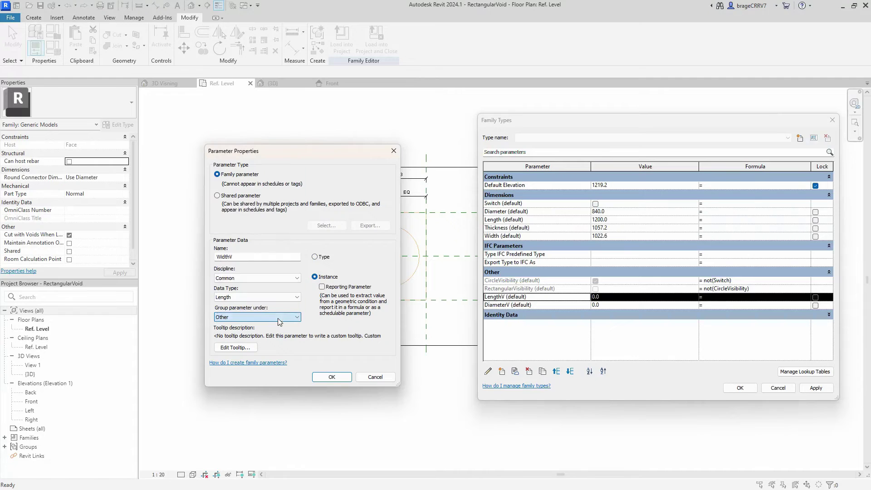
pyautogui.click(331, 377)
# - Set the DiameterV formula to if(RectangularVisibility, 1 mm, Diameter) and apply it
pyautogui.moveTo(602, 125); pyautogui.dragTo(570, 117)
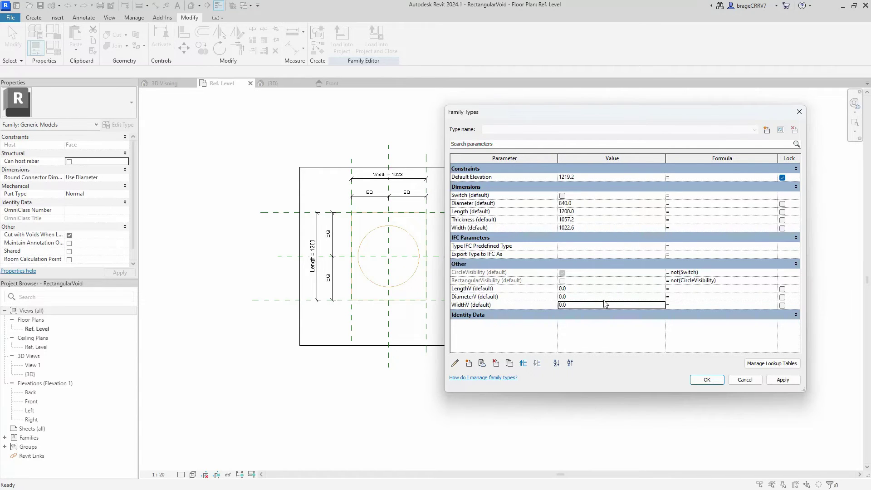
pyautogui.click(678, 297)
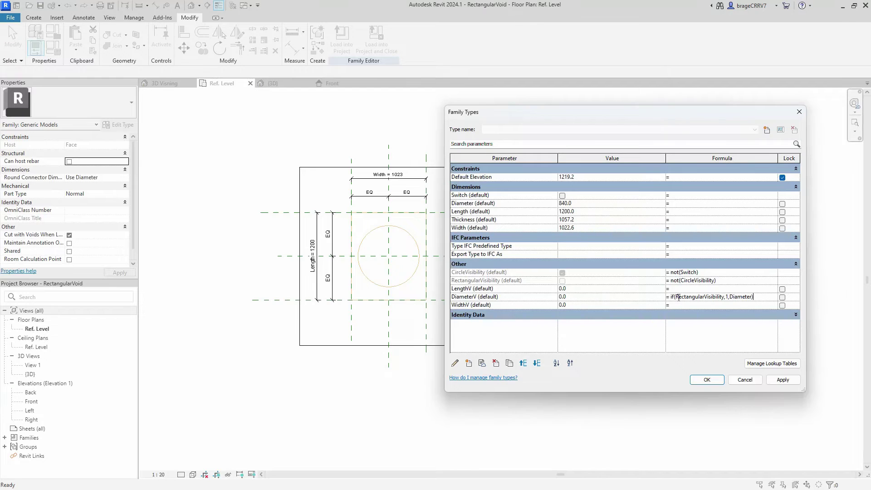
pyautogui.click(781, 380)
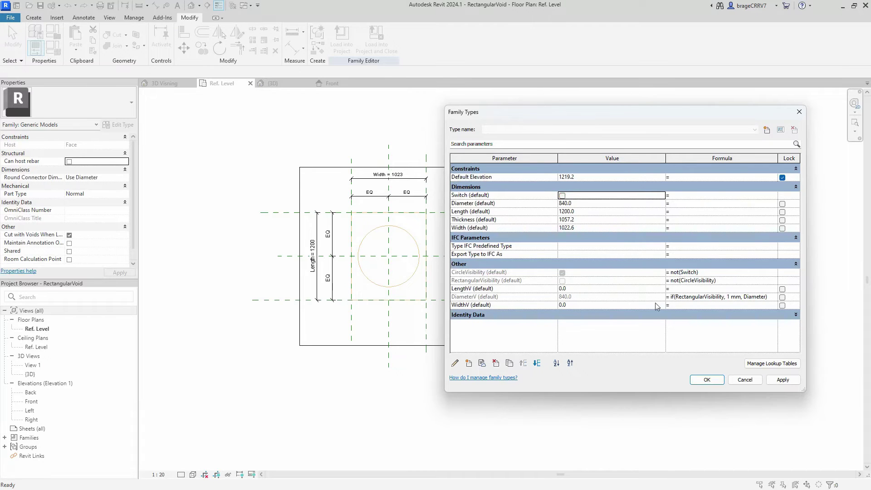
# - Reuse the DiameterV formula for LengthV, edited to if(CircleVisibility, 1 mm, Length), and apply it
pyautogui.moveTo(766, 298); pyautogui.dragTo(663, 299)
pyautogui.hotkey('ctrl', 'c')
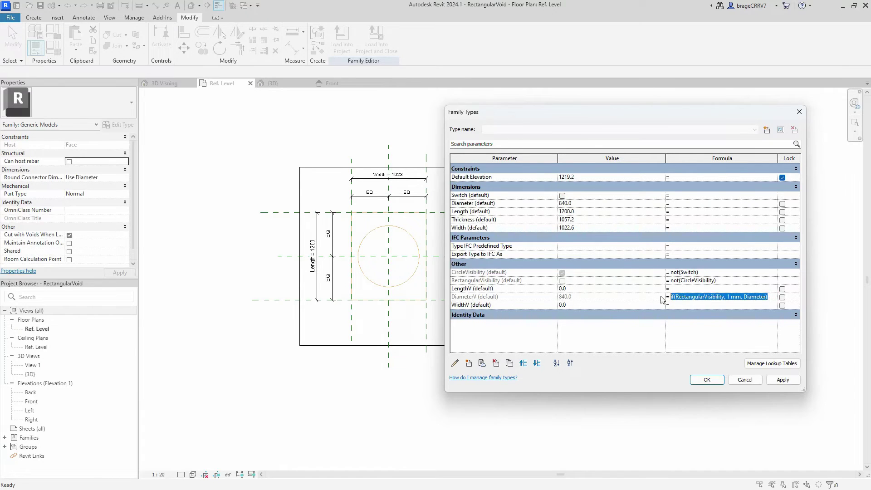
pyautogui.click(673, 288)
pyautogui.hotkey('ctrl', 'v')
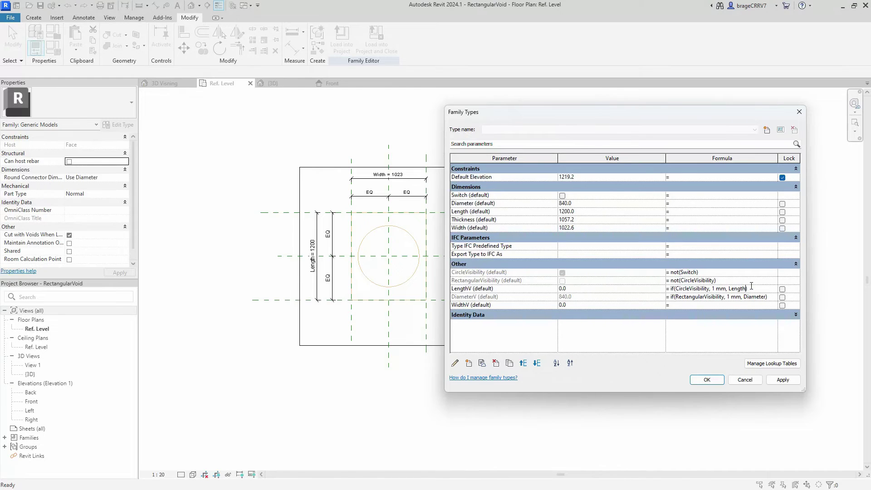
pyautogui.click(783, 379)
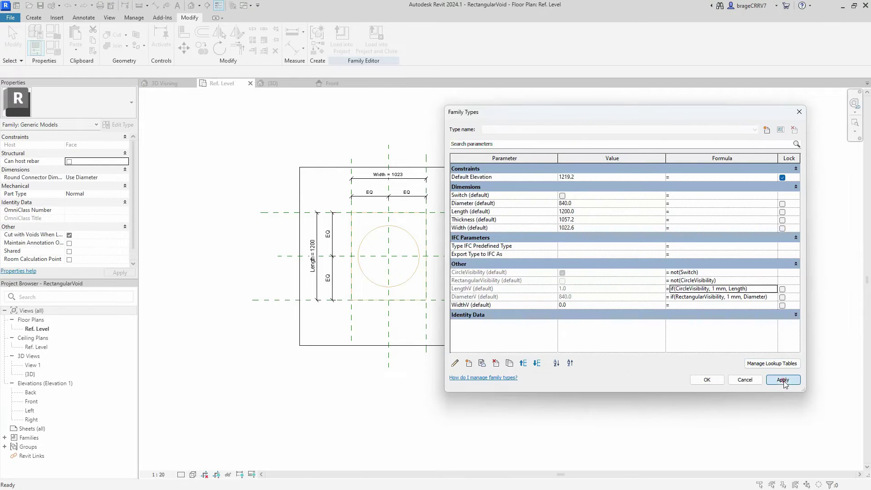
# - Copy the LengthV formula to WidthV, edit it to if(CircleVisibility, 1 mm, Width), apply it, and accept the family types
pyautogui.moveTo(753, 288); pyautogui.dragTo(675, 289)
pyautogui.click(687, 302)
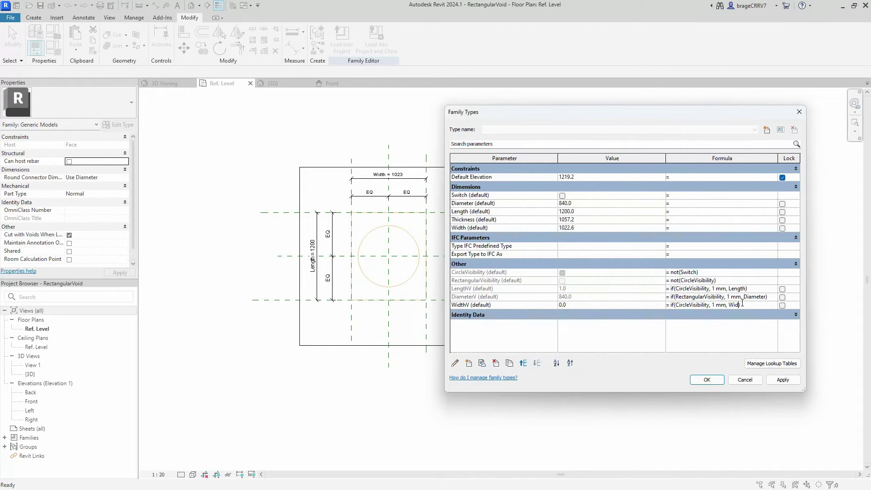
pyautogui.click(781, 381)
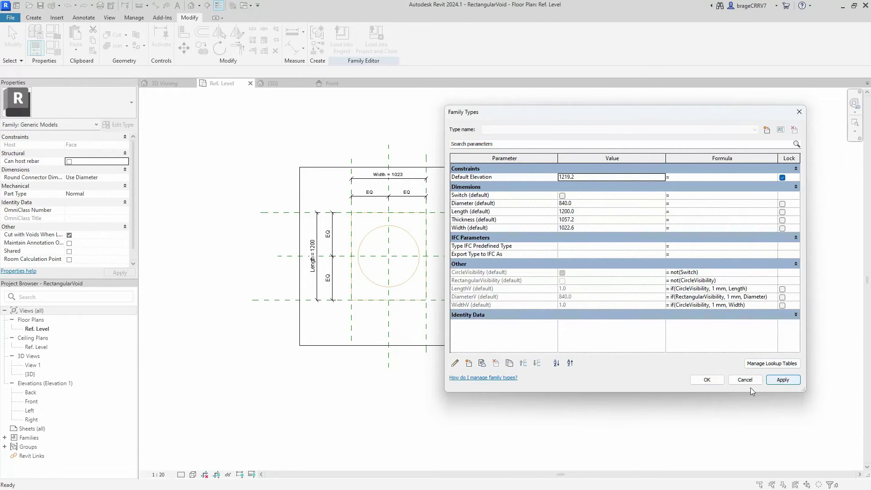
pyautogui.click(706, 378)
# - In the Ref. Level plan, relabel the Length dimension with LengthV and the Width dimension with WidthV
pyautogui.scroll(2, 329, 233)
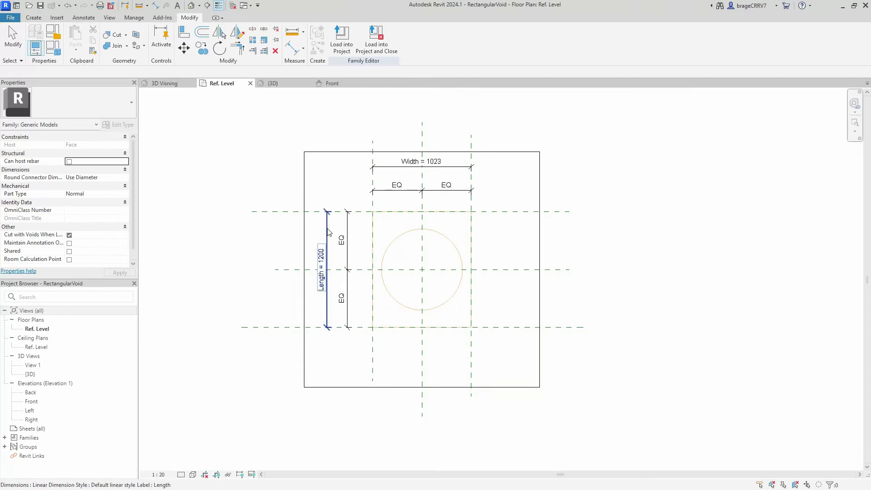
pyautogui.click(329, 232)
pyautogui.click(415, 37)
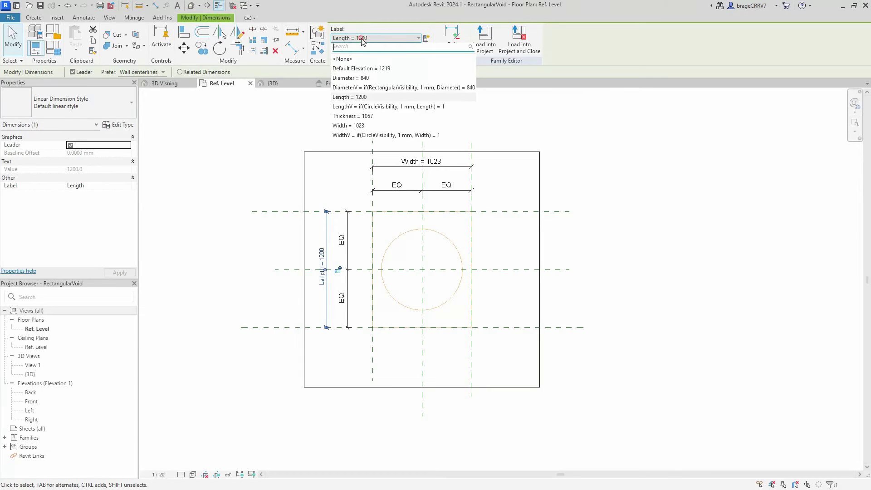
pyautogui.click(363, 106)
pyautogui.click(274, 203)
pyautogui.click(410, 173)
pyautogui.click(415, 38)
pyautogui.click(370, 135)
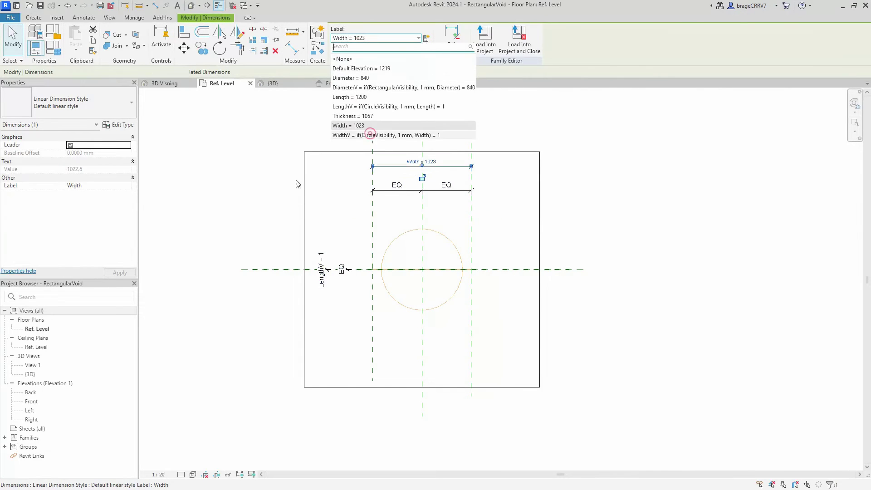
pyautogui.click(255, 197)
# - Edit the circular void's sketch, relabel its diameter dimension with DiameterV, and finish the sketch
pyautogui.doubleClick(393, 298)
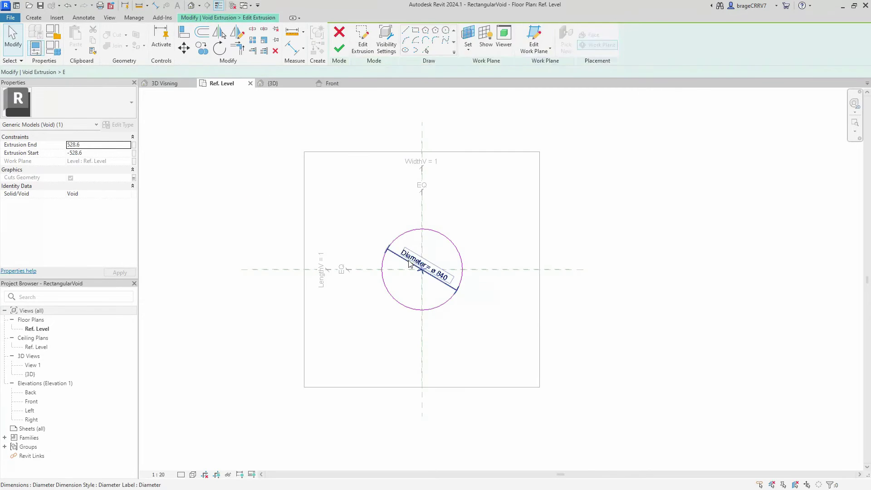
pyautogui.click(409, 264)
pyautogui.click(374, 37)
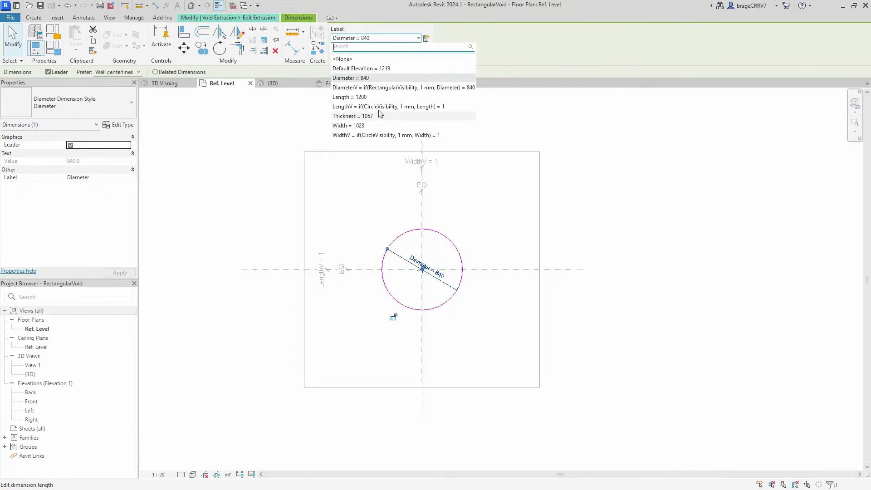
pyautogui.click(380, 87)
pyautogui.click(358, 229)
pyautogui.click(338, 50)
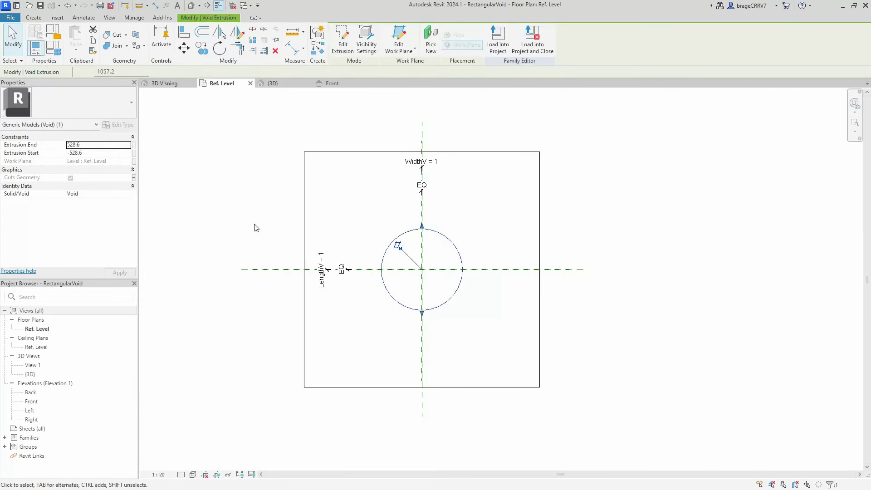
pyautogui.click(256, 228)
# - In the 3D view, test the void shapes by repeatedly toggling Switch and applying it, leaving Switch off
pyautogui.scroll(-3, 286, 213)
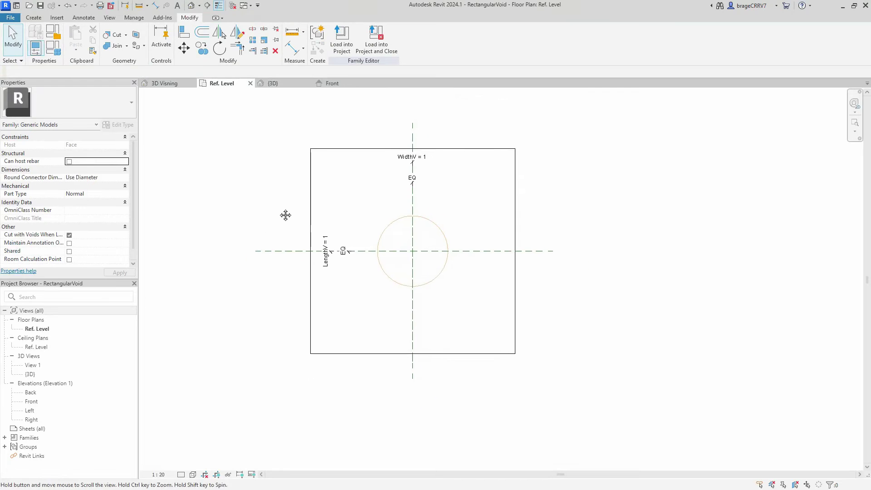
pyautogui.click(276, 85)
pyautogui.scroll(-1, 304, 198)
pyautogui.keyDown('shift'); pyautogui.moveTo(499, 249); pyautogui.dragTo(479, 248, button='middle'); pyautogui.keyUp('shift')
pyautogui.click(56, 50)
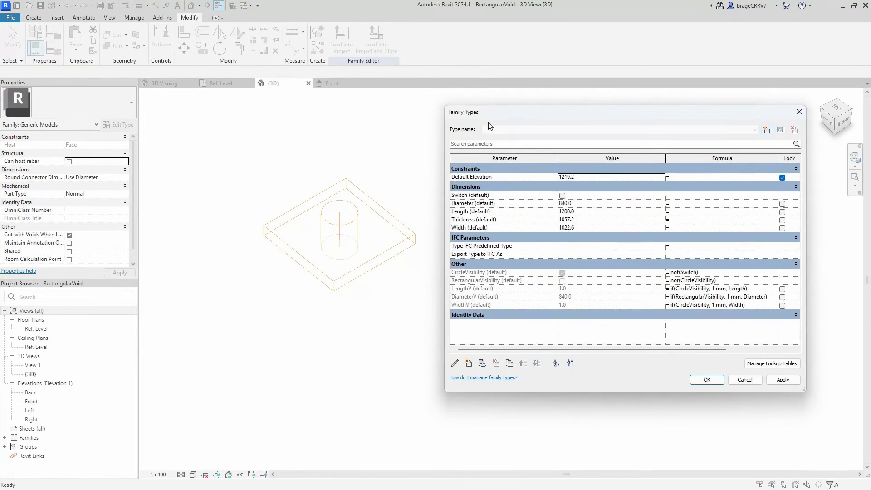
pyautogui.moveTo(499, 111); pyautogui.dragTo(524, 130)
pyautogui.click(577, 196)
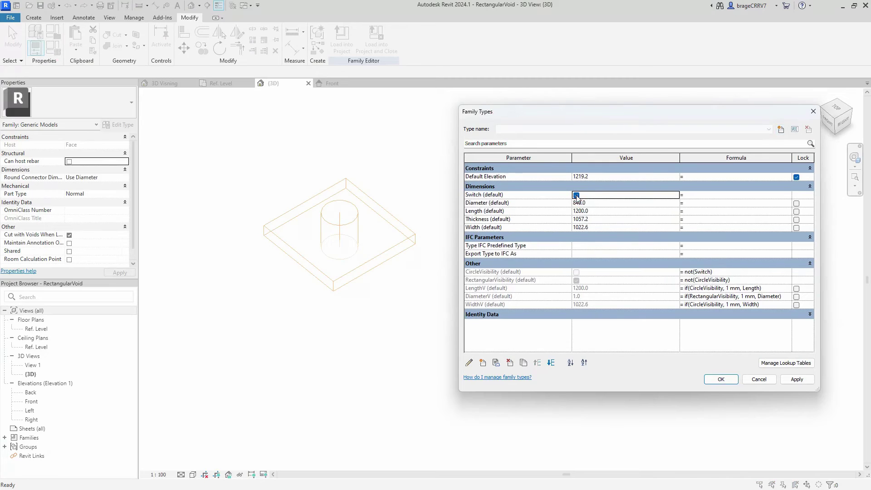
pyautogui.click(795, 379)
pyautogui.click(576, 195)
pyautogui.click(797, 380)
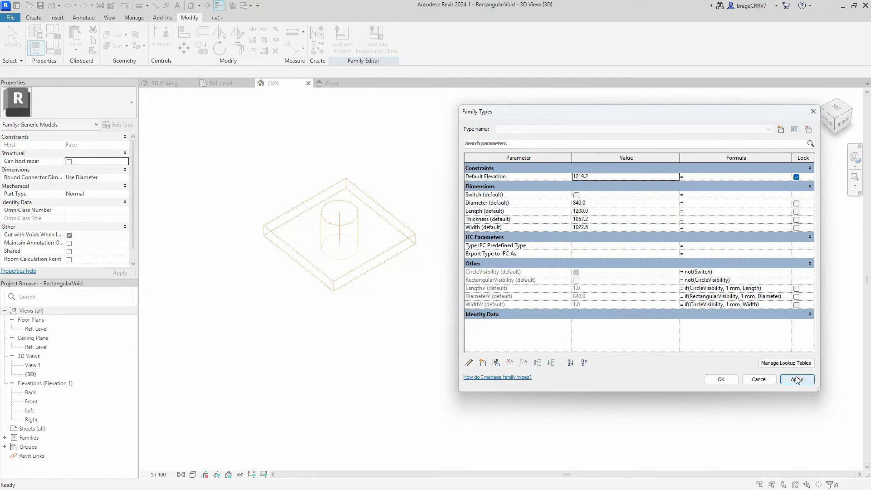
pyautogui.click(576, 195)
pyautogui.click(794, 379)
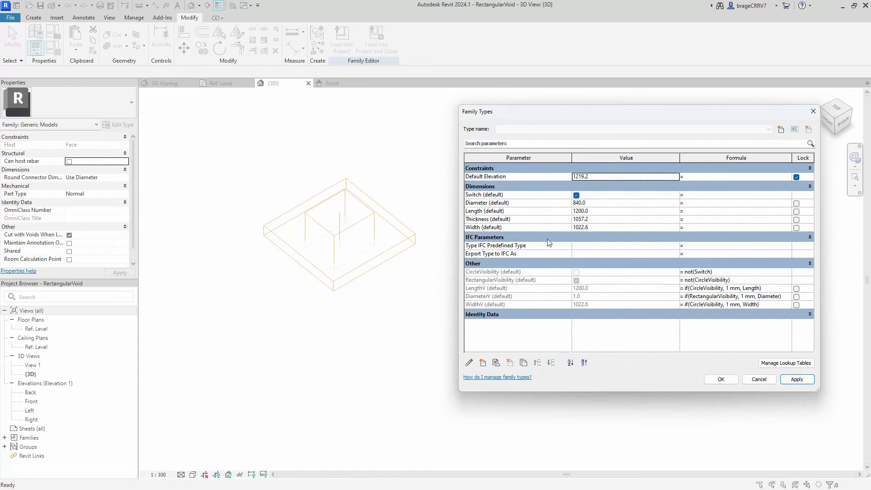
pyautogui.click(577, 198)
pyautogui.click(795, 380)
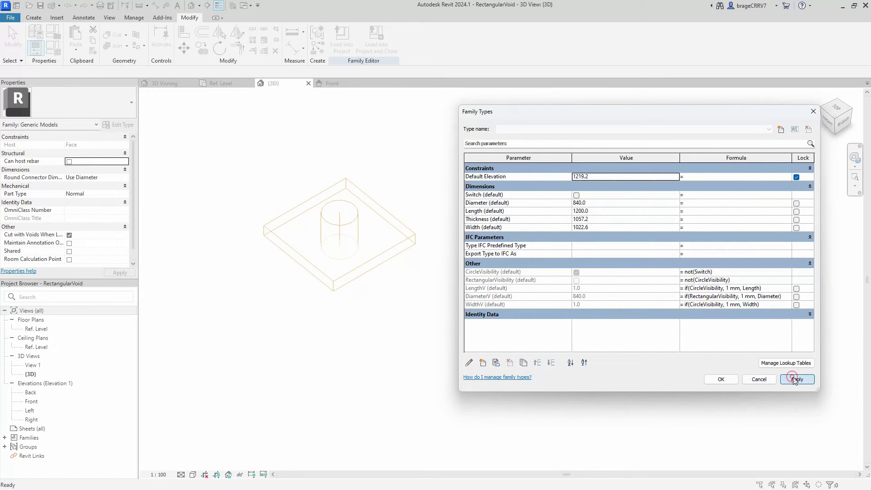
pyautogui.click(721, 380)
# - Purge the unused items from the family twice
pyautogui.click(134, 18)
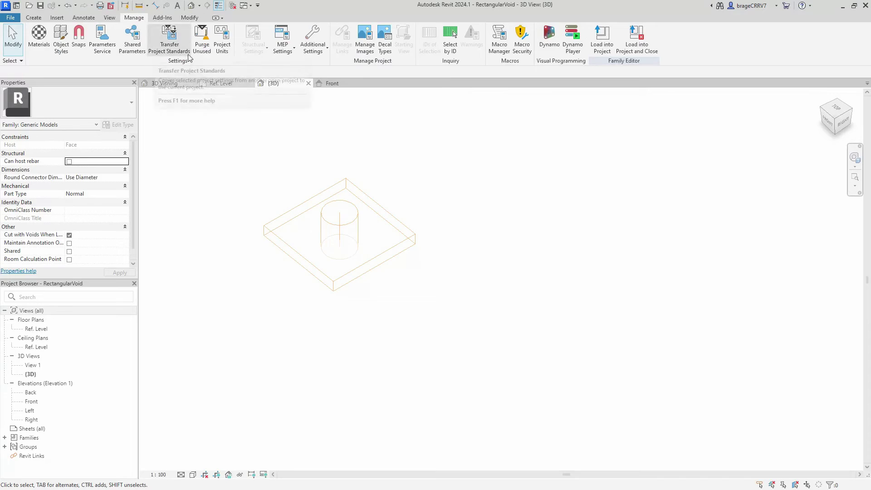
pyautogui.click(202, 39)
pyautogui.click(461, 365)
pyautogui.click(202, 37)
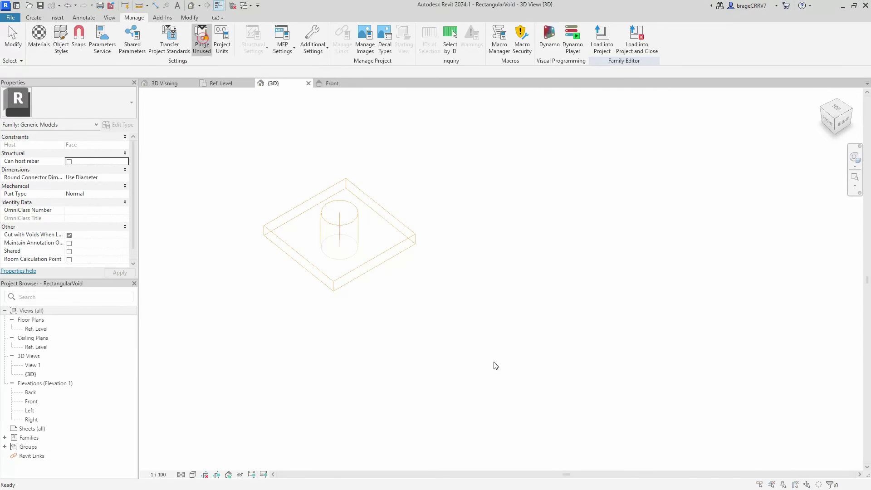
pyautogui.click(467, 368)
# - Save the family under the new name SuperVoid on the desktop
pyautogui.click(221, 179)
pyautogui.click(12, 19)
pyautogui.moveTo(39, 122)
pyautogui.click(136, 115)
pyautogui.write('Suop')
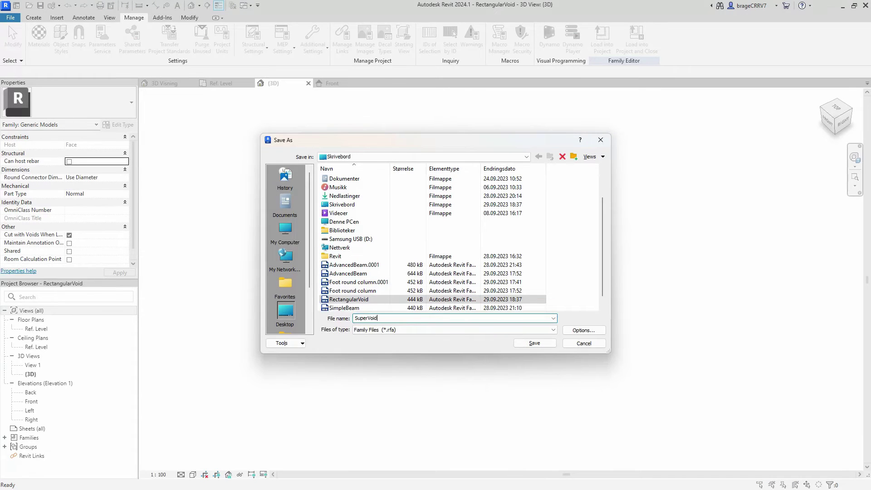
pyautogui.click(535, 343)
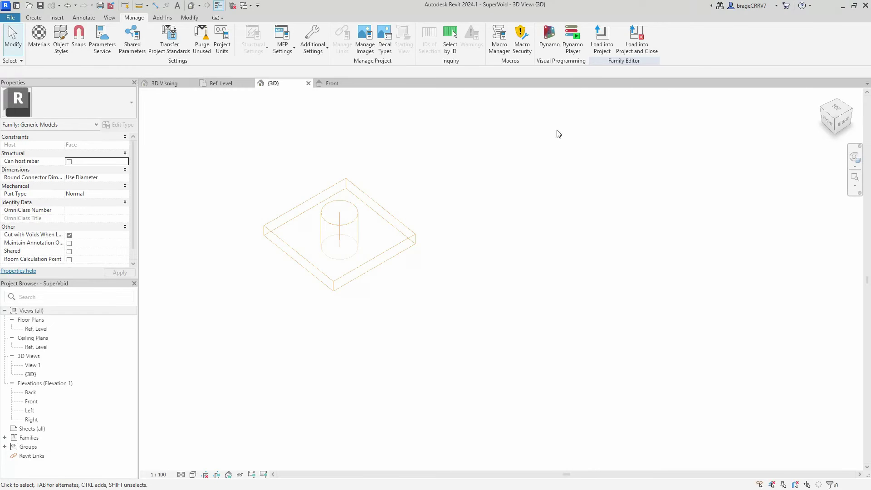
# - Load the SuperVoid family into the EngineerBear project and place one instance on the floor's top face
pyautogui.click(602, 38)
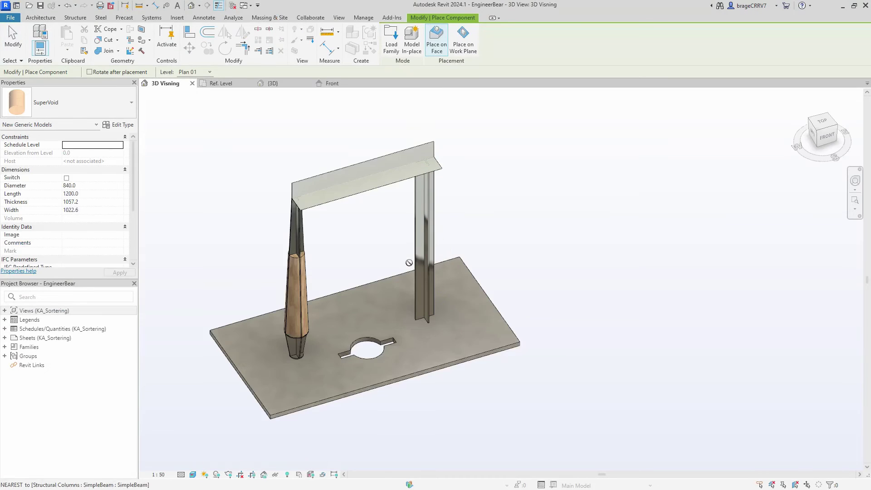
pyautogui.scroll(2, 377, 306)
pyautogui.click(379, 300)
pyautogui.press('Escape')
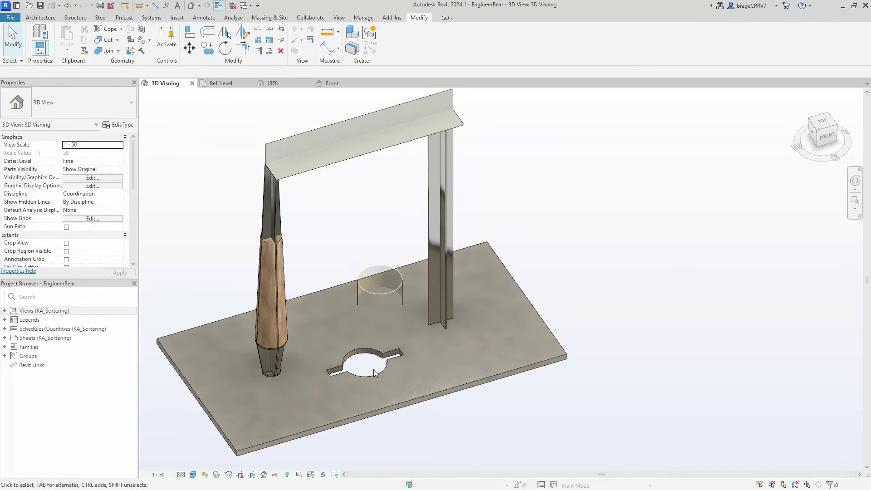
# - Delete the old void from the floor and use Cut Geometry to cut the floor with the SuperVoid instance near its middle
pyautogui.click(358, 347)
pyautogui.press('Delete')
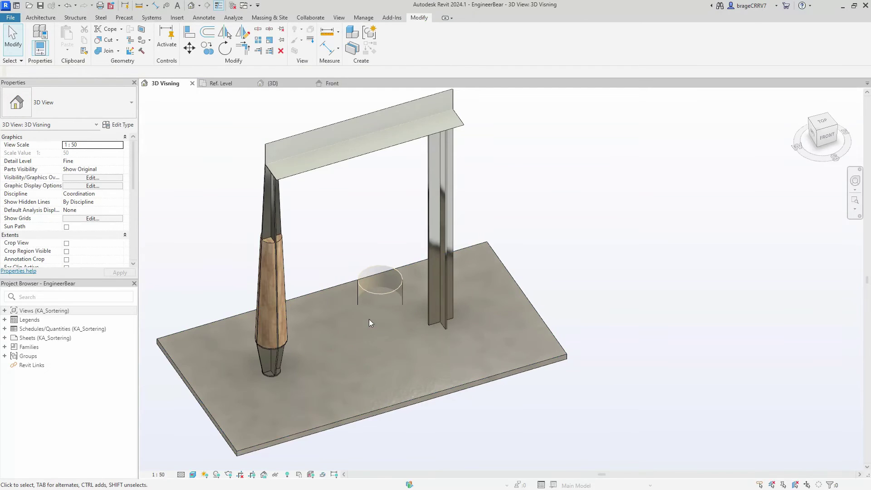
pyautogui.click(382, 292)
pyautogui.click(104, 40)
pyautogui.click(325, 288)
pyautogui.click(360, 327)
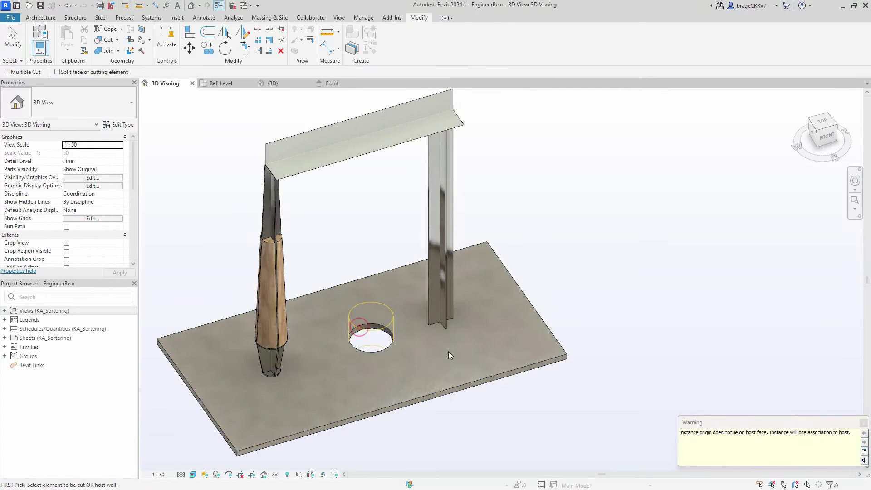
pyautogui.press('Escape')
# - Test the floor's SuperVoid instance by toggling its Switch parameter repeatedly, leaving Switch on for the rectangular opening
pyautogui.click(379, 339)
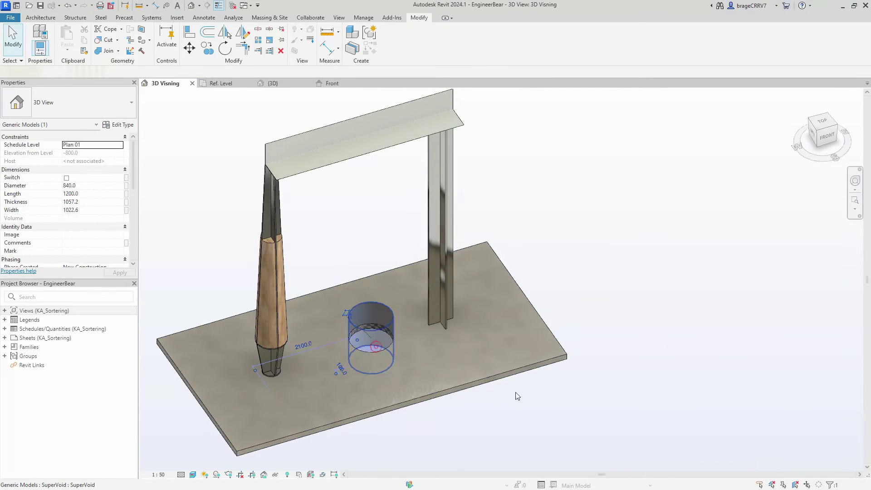
pyautogui.click(67, 178)
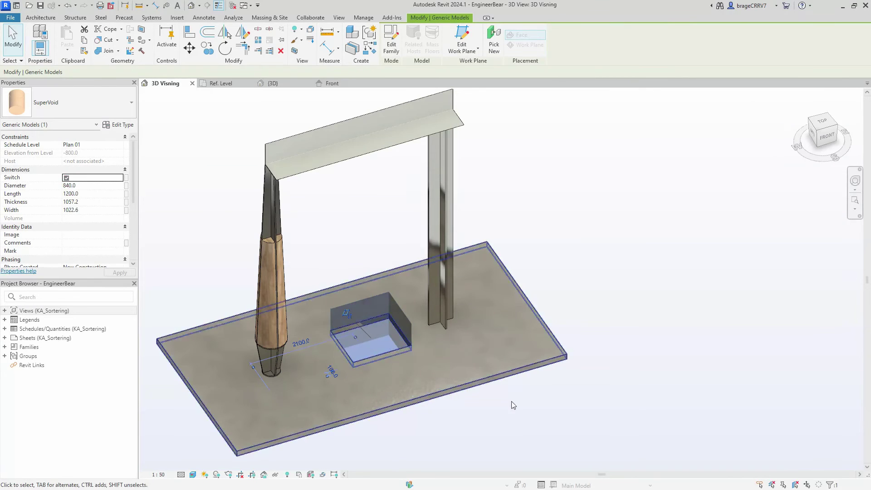
pyautogui.click(529, 406)
pyautogui.click(364, 353)
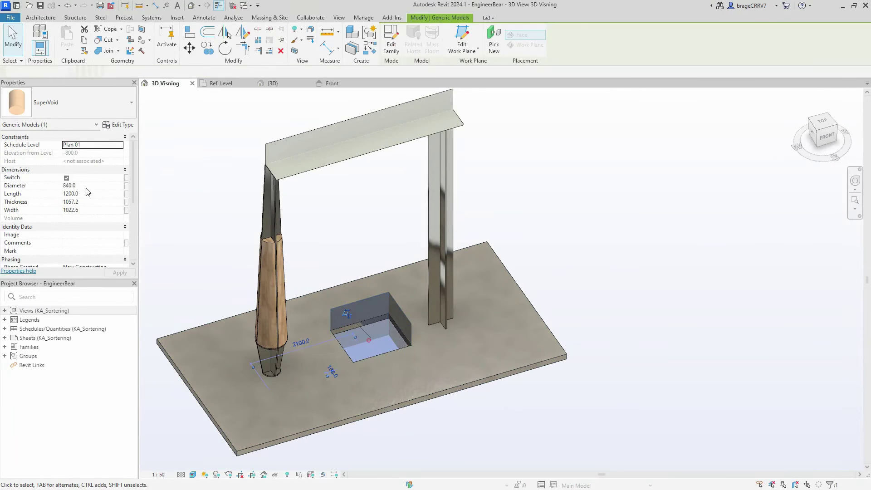
pyautogui.click(67, 177)
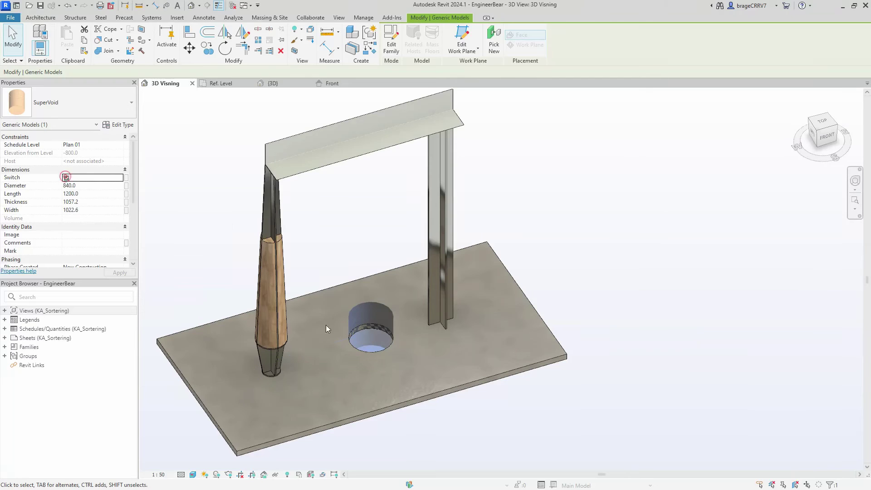
pyautogui.click(66, 178)
pyautogui.click(66, 177)
pyautogui.click(569, 437)
# - Find the Generic Models families in the project and delete the RectangularVoid family
pyautogui.scroll(-1, 472, 401)
pyautogui.keyDown('shift'); pyautogui.moveTo(472, 401); pyautogui.dragTo(449, 377, button='middle'); pyautogui.keyUp('shift')
pyautogui.click(4, 346)
pyautogui.scroll(-5, 8, 353)
pyautogui.click(11, 356)
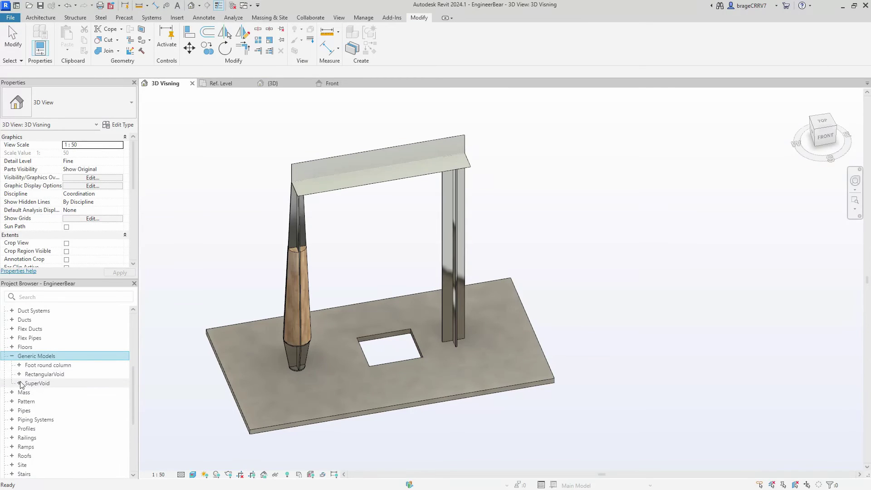
pyautogui.click(37, 375)
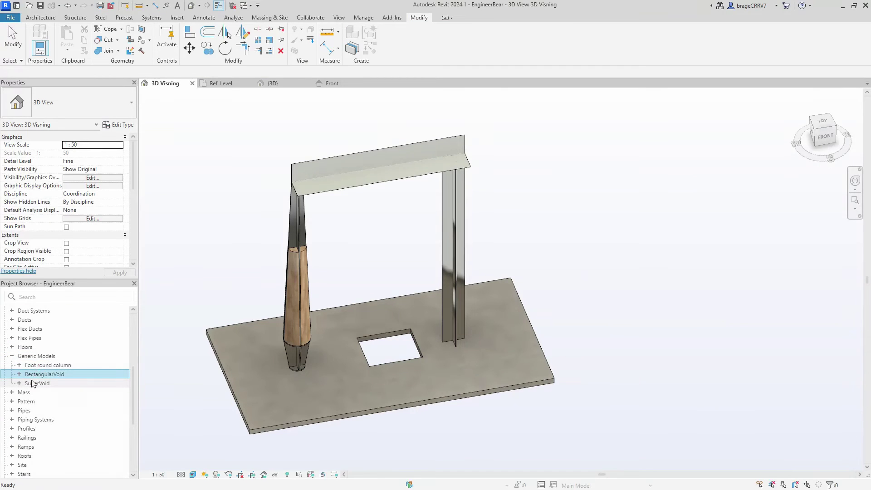
pyautogui.rightClick(39, 374)
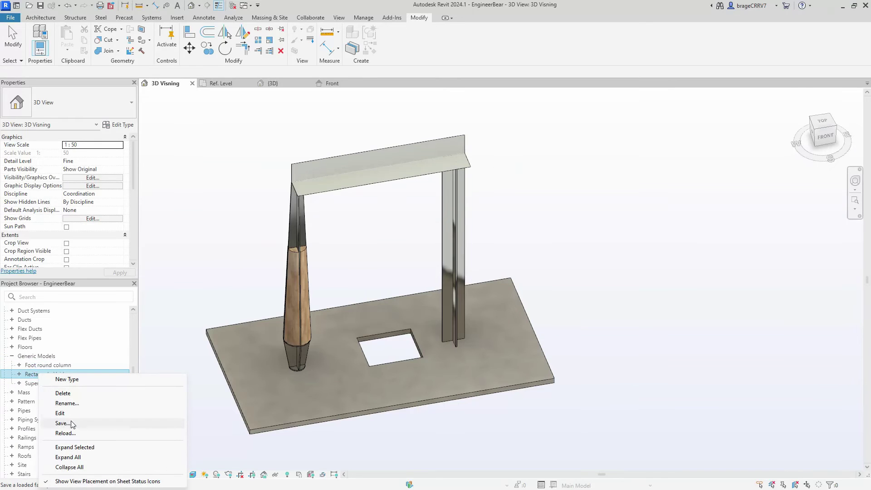
pyautogui.click(62, 393)
# - Place SuperVoid instances on the face of the beam's end and on each of the two columns
pyautogui.click(21, 374)
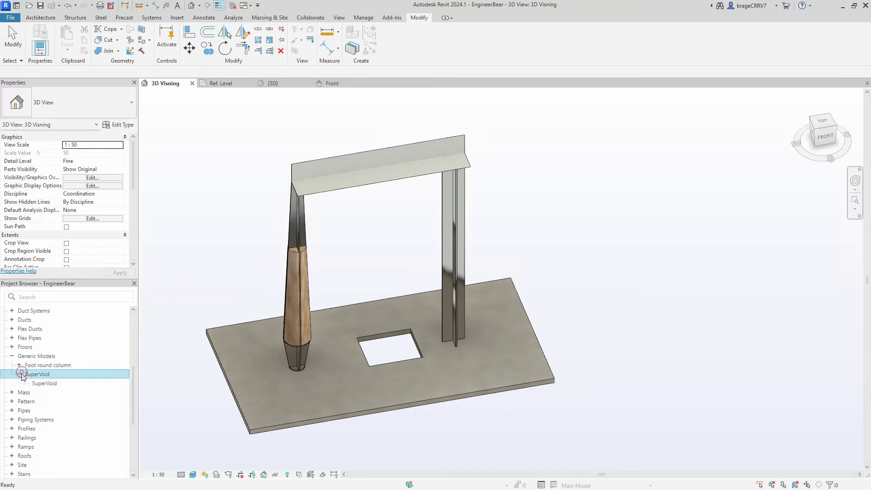
pyautogui.click(44, 383)
pyautogui.moveTo(435, 298); pyautogui.dragTo(435, 298)
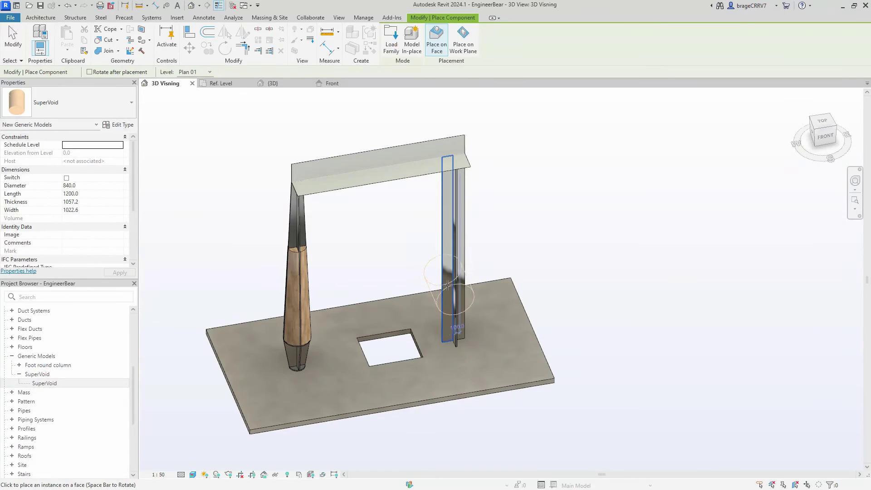
pyautogui.click(452, 154)
pyautogui.keyDown('shift'); pyautogui.moveTo(456, 232); pyautogui.dragTo(470, 241, button='middle'); pyautogui.keyUp('shift')
pyautogui.keyDown('shift'); pyautogui.moveTo(545, 320); pyautogui.dragTo(539, 182, button='middle'); pyautogui.keyUp('shift')
pyautogui.press('Escape')
# - Use Cut Geometry to cut the L-shaped beam and both columns with their SuperVoid instances
pyautogui.keyDown('shift'); pyautogui.moveTo(465, 200); pyautogui.dragTo(504, 235, button='middle'); pyautogui.keyUp('shift')
pyautogui.click(467, 204)
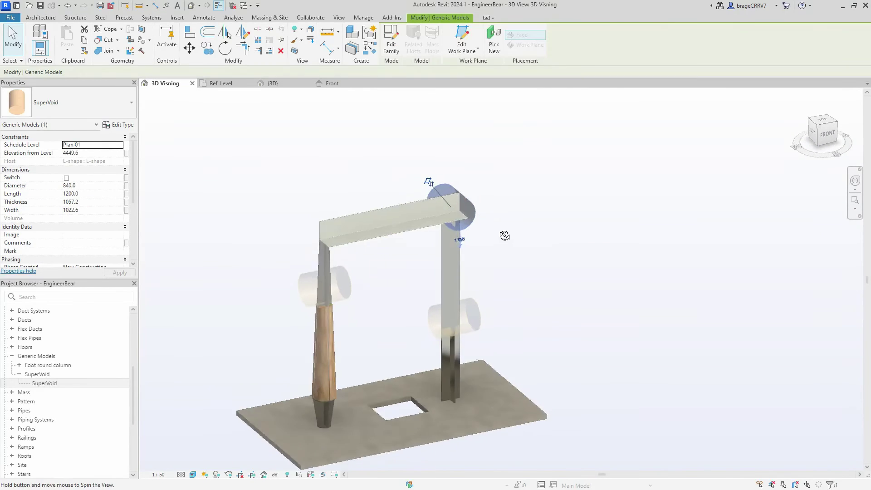
pyautogui.click(107, 42)
pyautogui.click(379, 200)
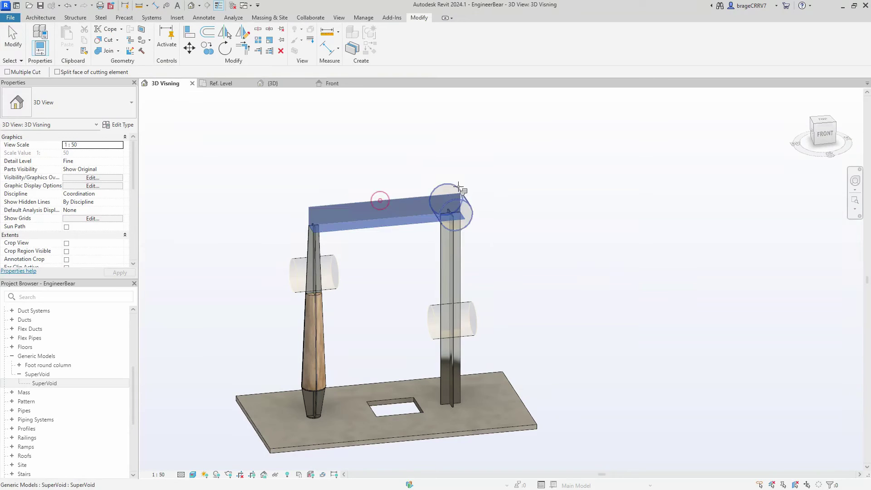
pyautogui.click(449, 183)
pyautogui.click(440, 283)
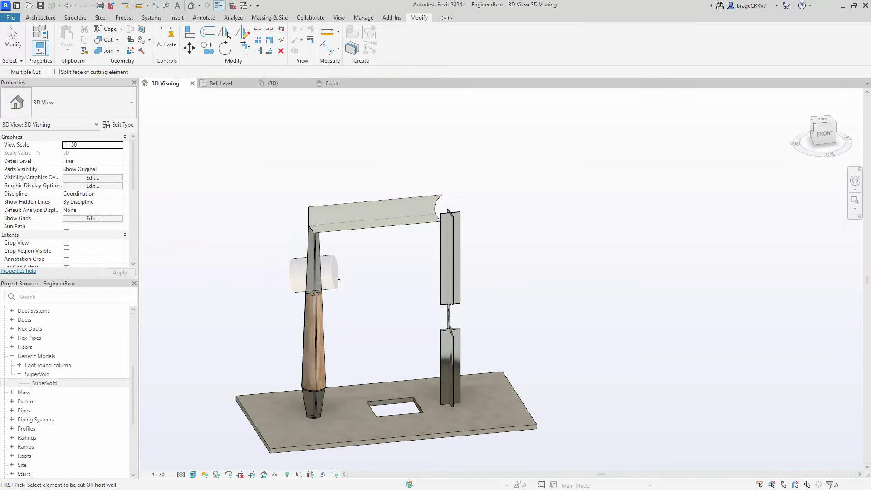
pyautogui.click(317, 251)
pyautogui.click(292, 262)
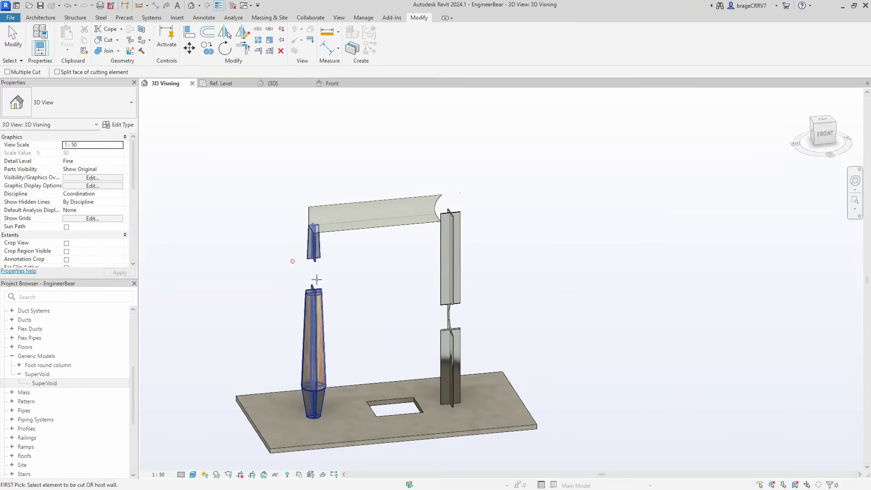
pyautogui.press('Escape')
pyautogui.moveTo(358, 306)
pyautogui.keyDown('shift'); pyautogui.mouseDown(button='middle')
pyautogui.moveTo(496, 262)
pyautogui.moveTo(356, 303)
pyautogui.moveTo(356, 313)
pyautogui.mouseUp(button='middle'); pyautogui.keyUp('shift')
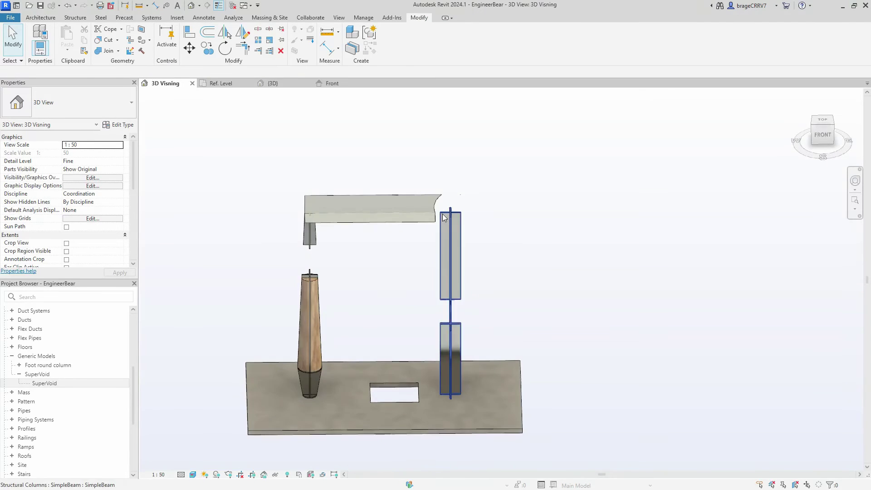
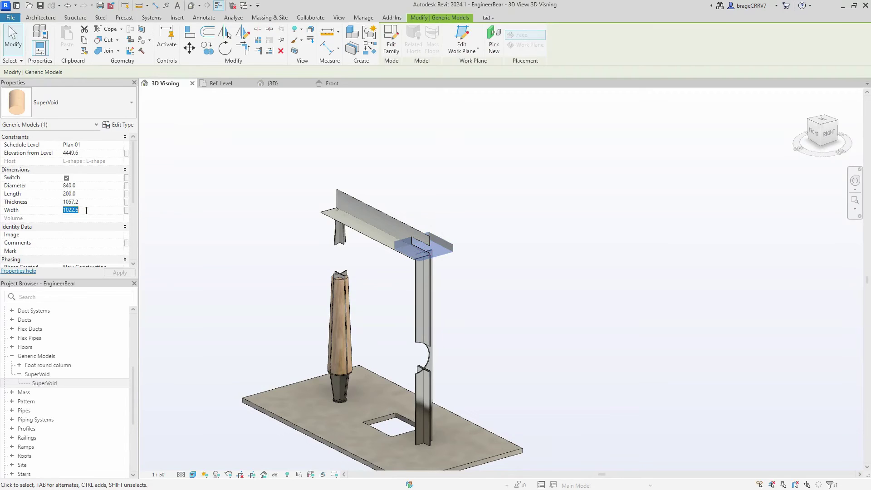
# - Set the beam void's Width to 500 and move it down flush with the beam's lower edge
pyautogui.click(474, 278)
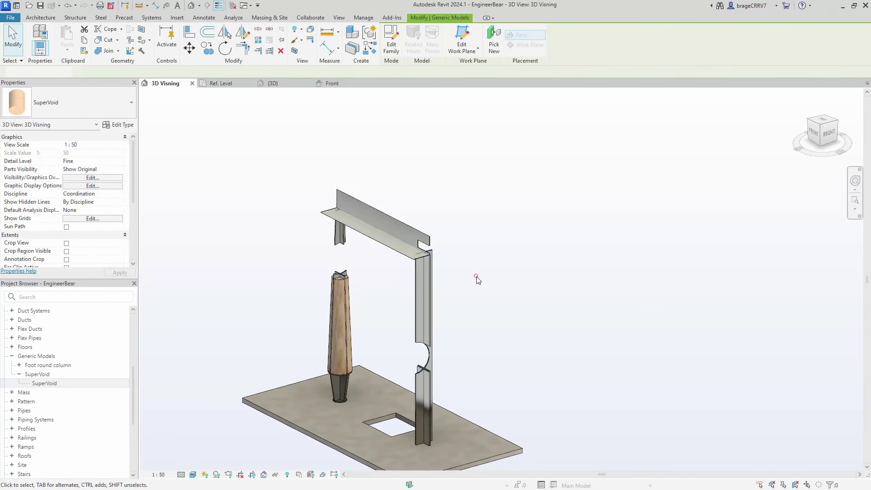
pyautogui.click(813, 135)
pyautogui.scroll(6, 573, 175)
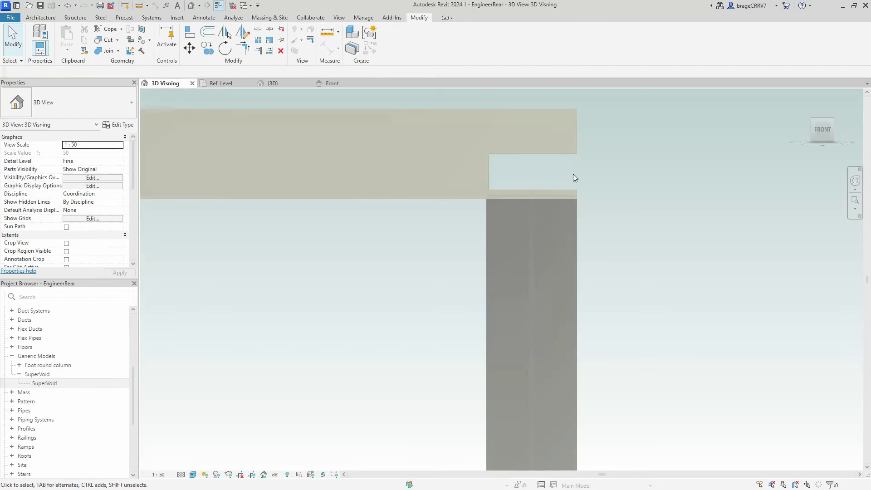
pyautogui.scroll(1, 573, 178)
pyautogui.click(574, 186)
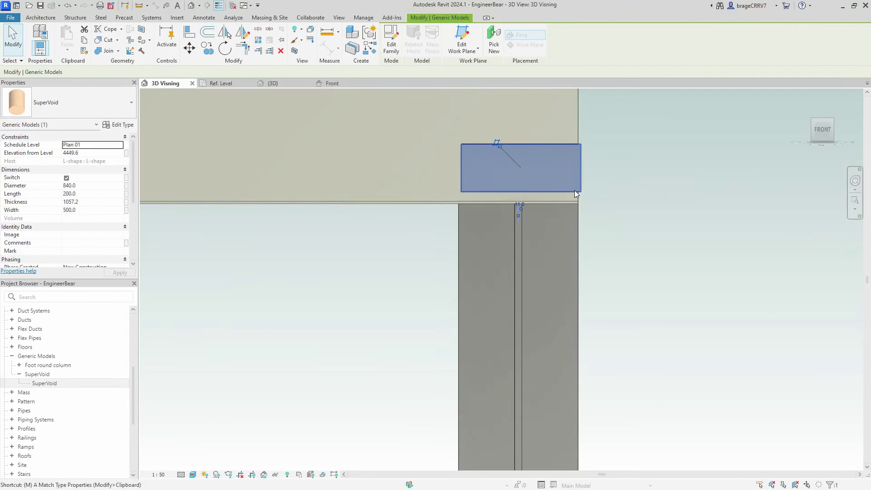
pyautogui.press('m')
pyautogui.press('v')
pyautogui.click(459, 192)
pyautogui.click(461, 202)
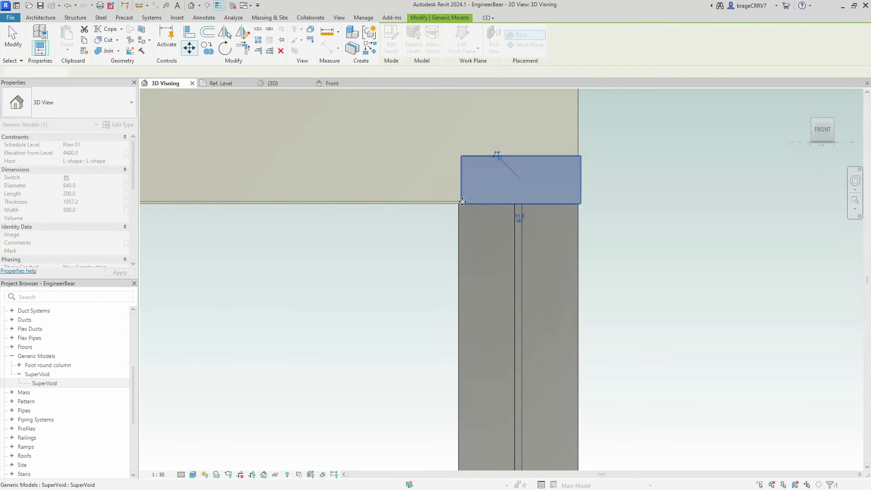
pyautogui.press('Escape')
# - Set the Thickness and Width of the SuperVoid instance cutting the L-shaped beam to 200 each
pyautogui.keyDown('shift'); pyautogui.moveTo(635, 234); pyautogui.dragTo(345, 317, button='middle'); pyautogui.keyUp('shift')
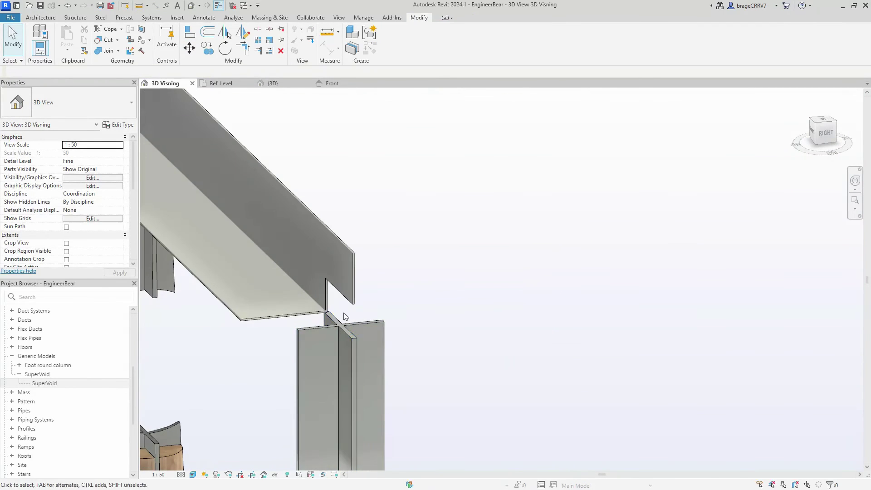
pyautogui.click(340, 296)
pyautogui.scroll(-1, 341, 295)
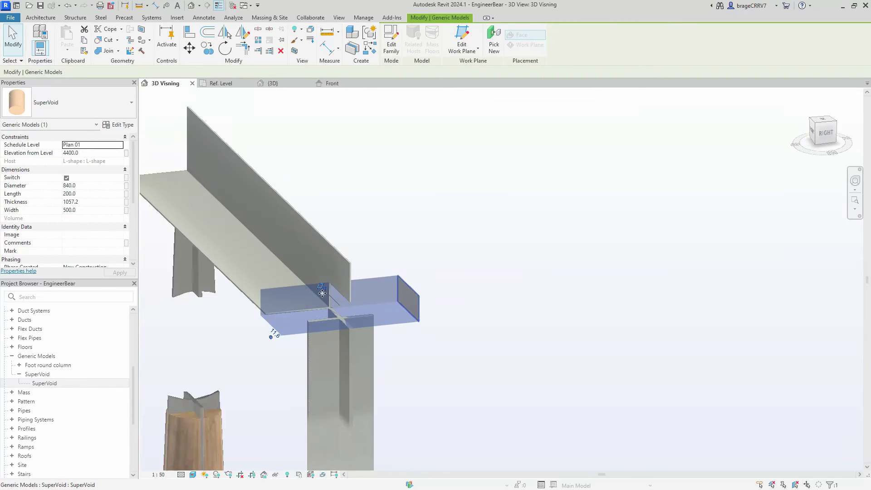
pyautogui.click(85, 202)
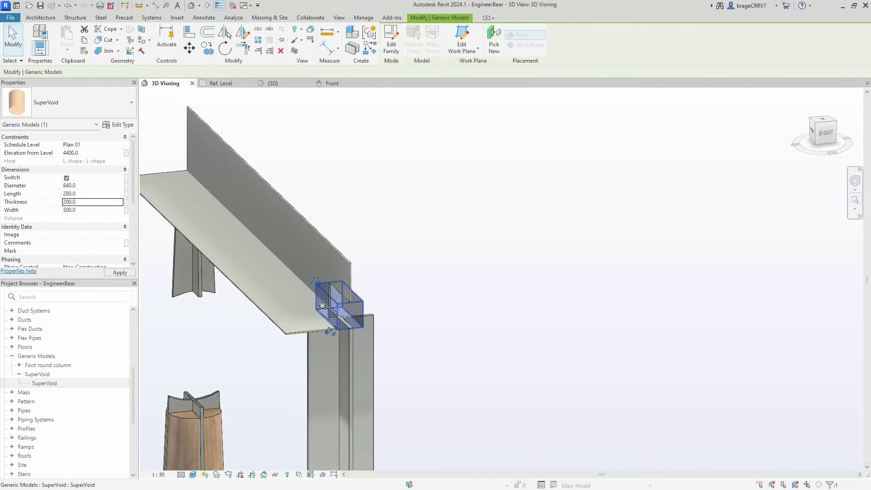
pyautogui.moveTo(426, 315)
pyautogui.keyDown('shift'); pyautogui.mouseDown(button='middle')
pyautogui.moveTo(453, 328)
pyautogui.moveTo(397, 344)
pyautogui.moveTo(214, 317)
pyautogui.mouseUp(button='middle'); pyautogui.keyUp('shift')
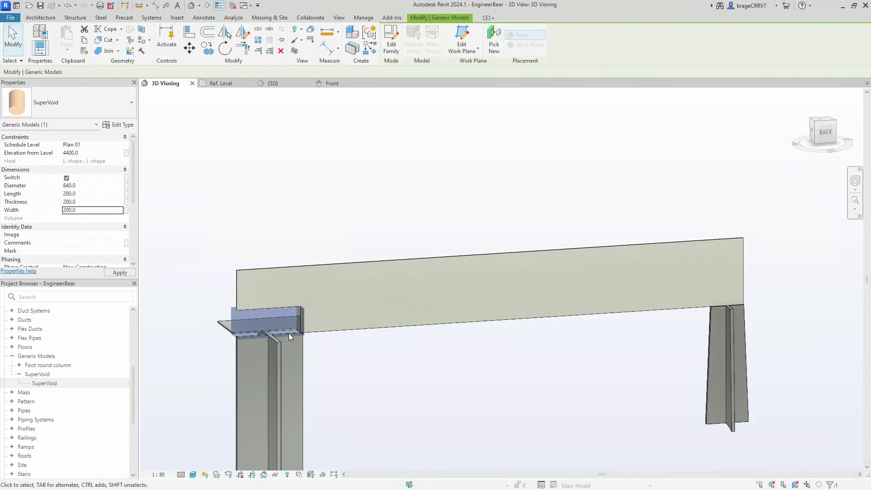
pyautogui.click(206, 294)
pyautogui.keyDown('shift'); pyautogui.moveTo(220, 318); pyautogui.dragTo(264, 342, button='middle'); pyautogui.keyUp('shift')
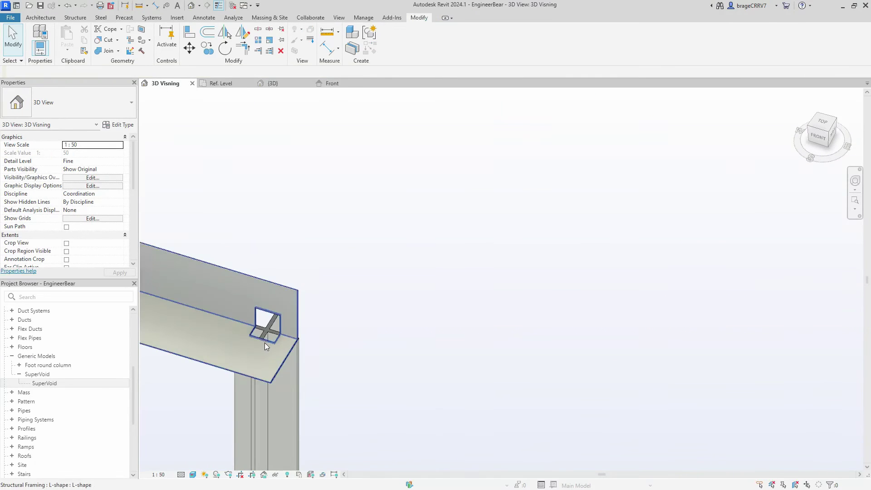
# - Reduce the Diameter of the round SuperVoid cutting the straight steel column
pyautogui.keyDown('shift'); pyautogui.moveTo(370, 353); pyautogui.dragTo(422, 277, button='middle'); pyautogui.keyUp('shift')
pyautogui.click(373, 300)
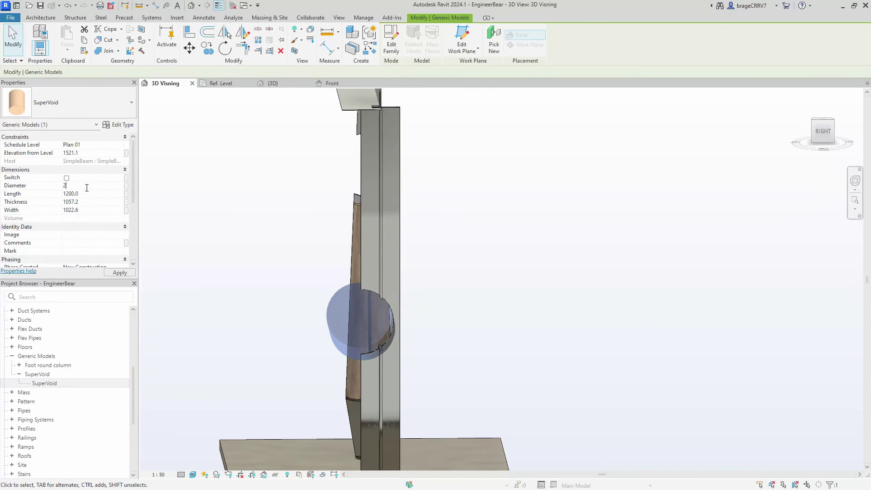
pyautogui.press('Return')
pyautogui.click(251, 302)
# - Turn on Switch for the tapered column's SuperVoid, set its Width to 25 and shorten its Length
pyautogui.keyDown('shift'); pyautogui.moveTo(249, 336); pyautogui.dragTo(451, 342, button='middle'); pyautogui.keyUp('shift')
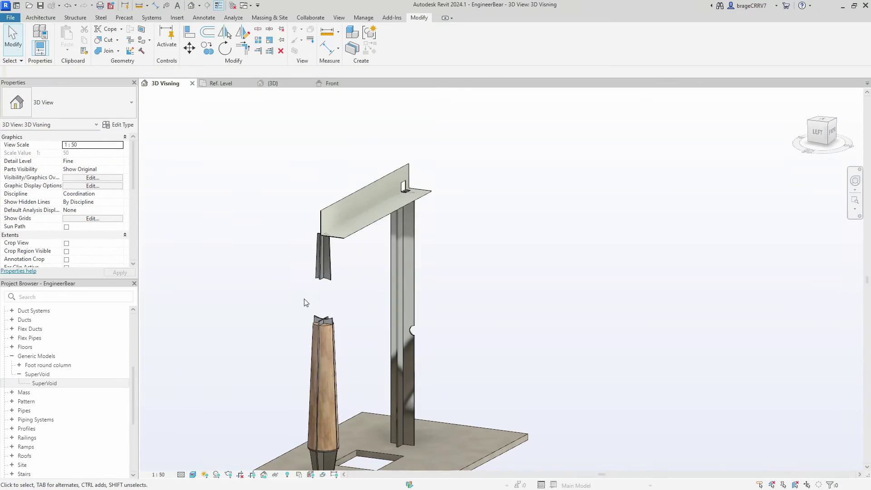
pyautogui.click(291, 305)
pyautogui.click(66, 178)
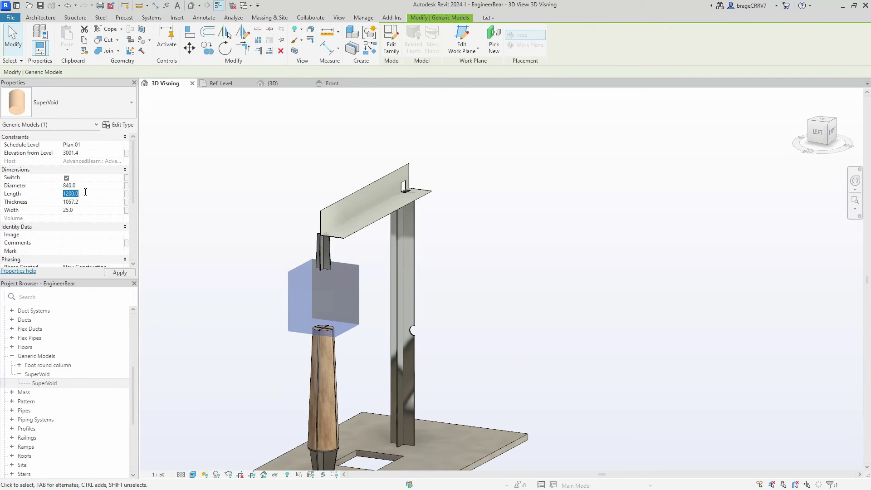
pyautogui.press('Return')
pyautogui.click(278, 304)
# - Examine the small rectangular cut in the tapered column up close and from several angles
pyautogui.keyDown('shift'); pyautogui.moveTo(280, 308); pyautogui.dragTo(371, 216, button='middle'); pyautogui.keyUp('shift')
pyautogui.scroll(4, 369, 304)
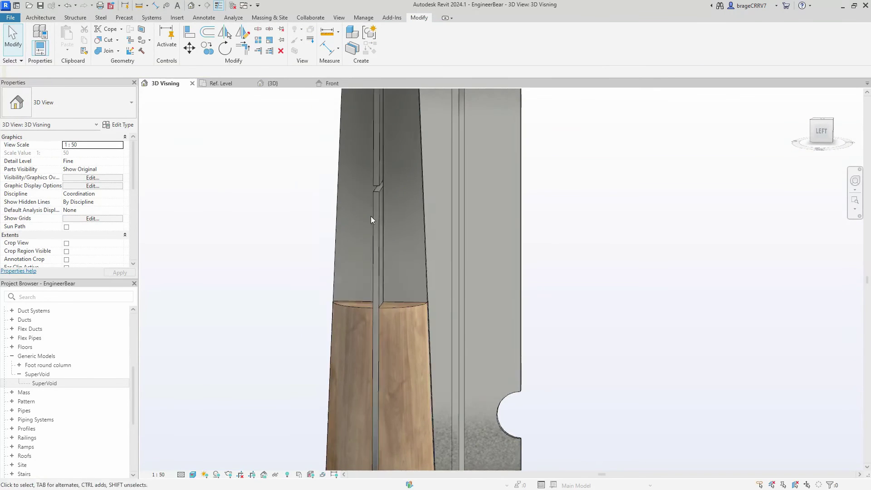
pyautogui.click(377, 189)
pyautogui.click(674, 278)
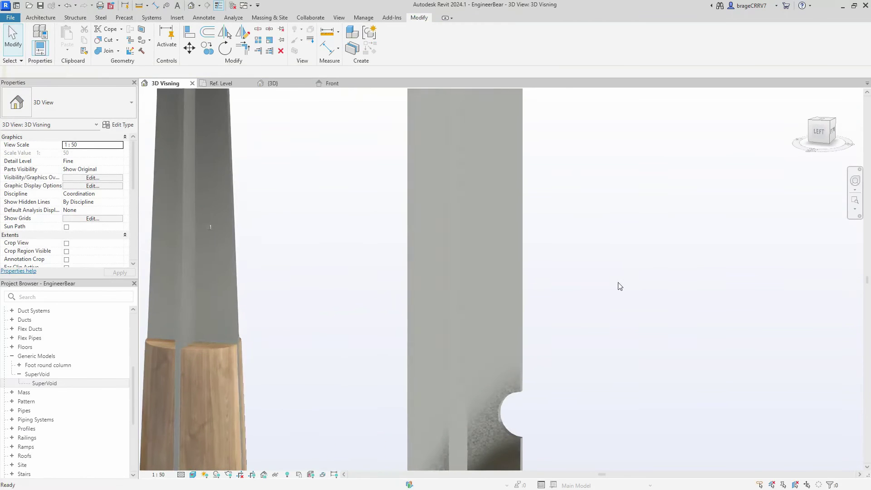
pyautogui.click(205, 225)
pyautogui.moveTo(206, 226)
pyautogui.keyDown('shift'); pyautogui.mouseDown(button='middle')
pyautogui.moveTo(241, 276)
pyautogui.moveTo(319, 265)
pyautogui.moveTo(312, 281)
pyautogui.moveTo(342, 296)
pyautogui.moveTo(294, 229)
pyautogui.moveTo(355, 282)
pyautogui.moveTo(377, 331)
pyautogui.moveTo(370, 315)
pyautogui.moveTo(478, 365)
pyautogui.moveTo(445, 359)
pyautogui.mouseUp(button='middle'); pyautogui.keyUp('shift')
pyautogui.click(312, 281)
pyautogui.scroll(-2, 350, 280)
pyautogui.keyDown('shift'); pyautogui.moveTo(332, 391); pyautogui.dragTo(402, 327, button='middle'); pyautogui.keyUp('shift')
pyautogui.scroll(2, 390, 274)
pyautogui.keyDown('shift'); pyautogui.moveTo(389, 274); pyautogui.dragTo(390, 310, button='middle'); pyautogui.keyUp('shift')
pyautogui.keyDown('shift'); pyautogui.moveTo(597, 305); pyautogui.dragTo(598, 300, button='middle'); pyautogui.keyUp('shift')
# - Set the Length and Width of the tapered column's SuperVoid to 250 each
pyautogui.moveTo(433, 289); pyautogui.dragTo(291, 251)
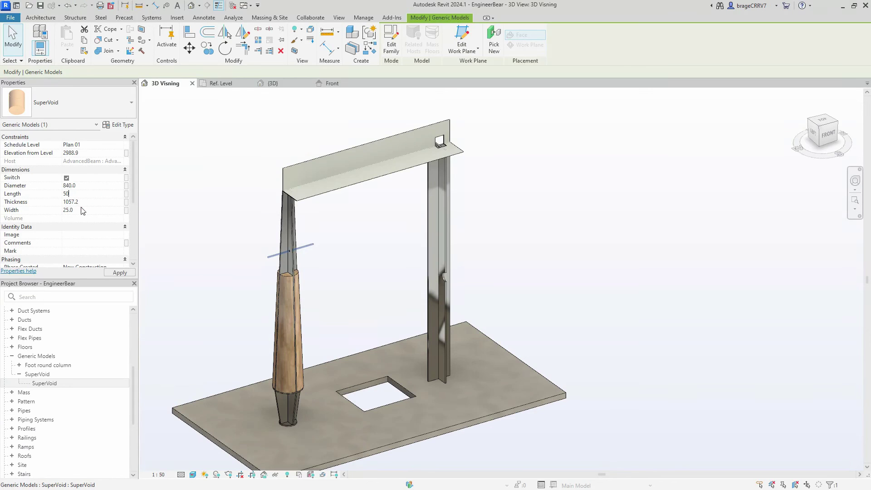
pyautogui.press('Return')
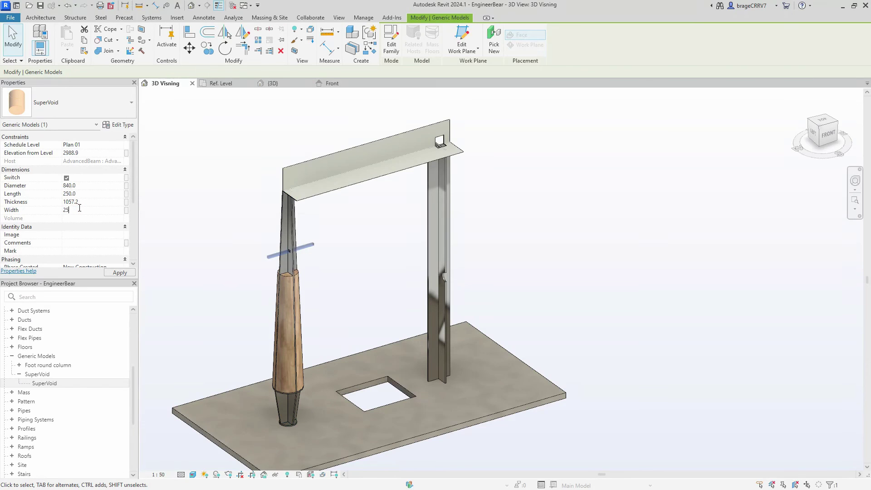
pyautogui.click(222, 295)
# - Inspect the tapered column's resized void and review the cuts across the whole model
pyautogui.keyDown('shift'); pyautogui.moveTo(227, 296); pyautogui.dragTo(341, 225, button='middle'); pyautogui.keyUp('shift')
pyautogui.scroll(3, 334, 228)
pyautogui.keyDown('shift'); pyautogui.moveTo(325, 268); pyautogui.dragTo(334, 250, button='middle'); pyautogui.keyUp('shift')
pyautogui.scroll(3, 259, 272)
pyautogui.click(251, 258)
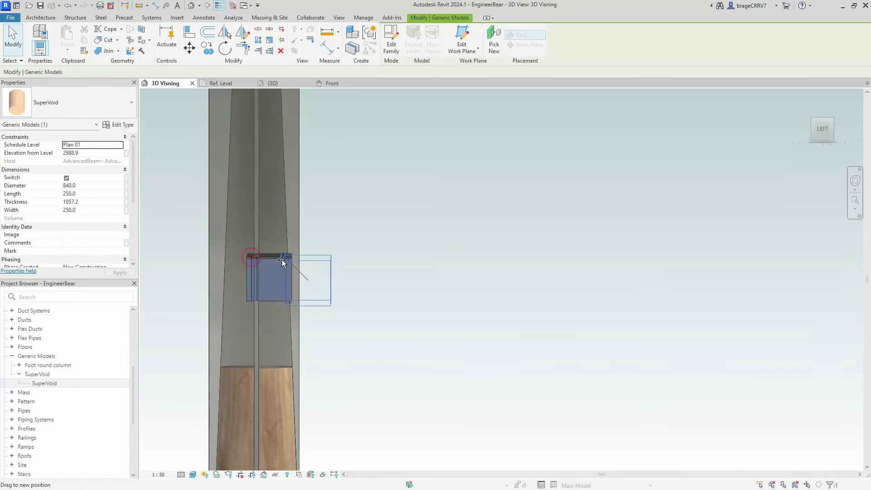
pyautogui.click(458, 291)
pyautogui.keyDown('shift'); pyautogui.moveTo(468, 293); pyautogui.dragTo(365, 268, button='middle'); pyautogui.keyUp('shift')
pyautogui.scroll(-3, 382, 328)
pyautogui.keyDown('shift'); pyautogui.moveTo(471, 271); pyautogui.dragTo(445, 325, button='middle'); pyautogui.keyUp('shift')
pyautogui.moveTo(508, 335); pyautogui.dragTo(423, 323, button='middle')
pyautogui.scroll(-1, 451, 365)
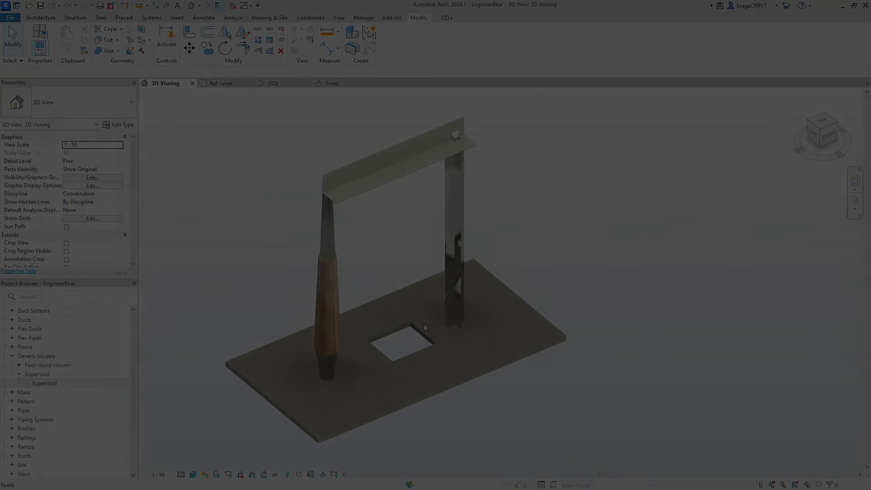